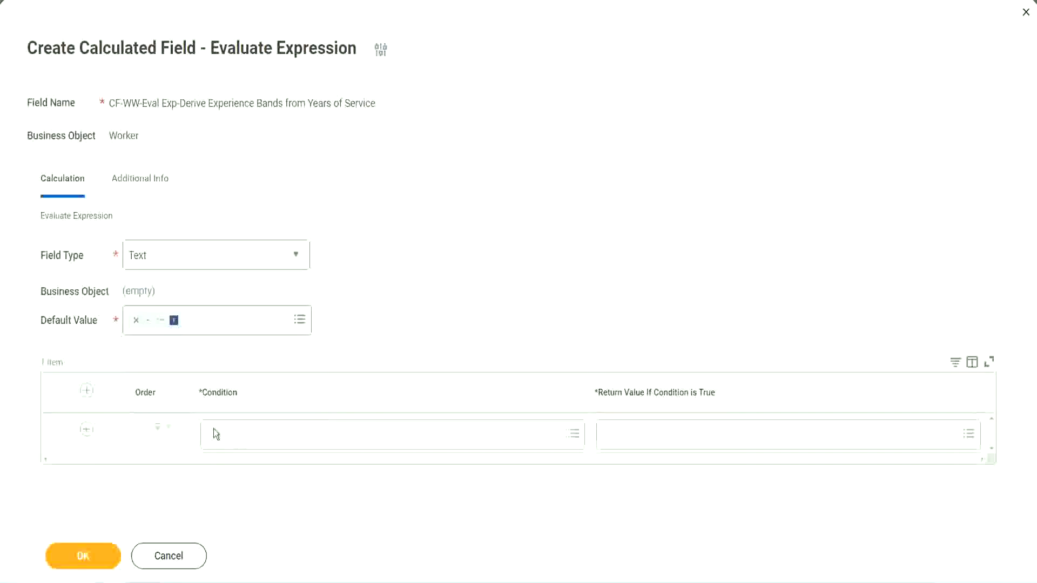
- Copy the full CF-WW-TF Length of Service 0 to 7 years field name from the Notepad++ notes
left_click(244, 435)
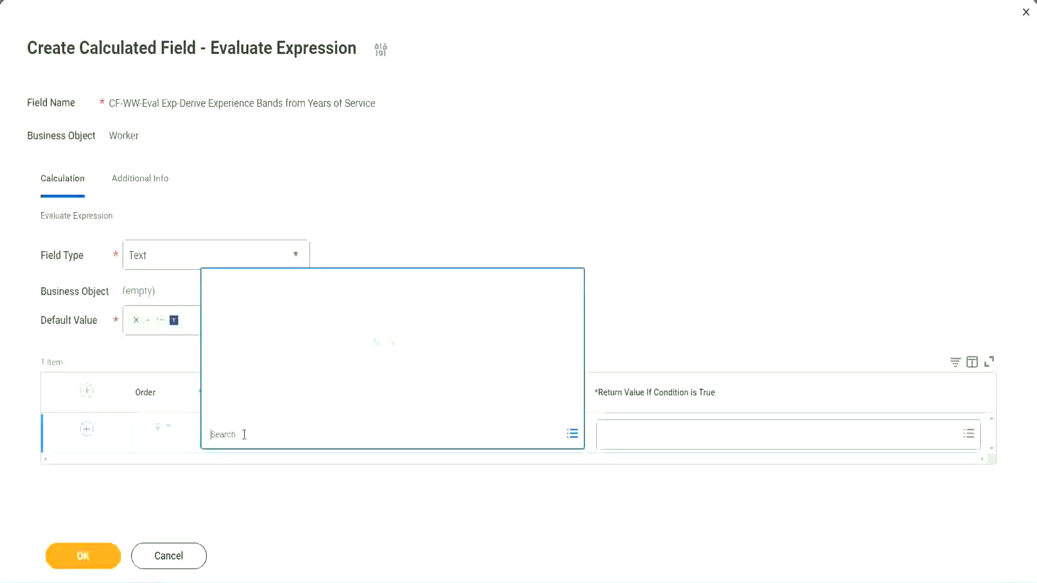
left_click(396, 240)
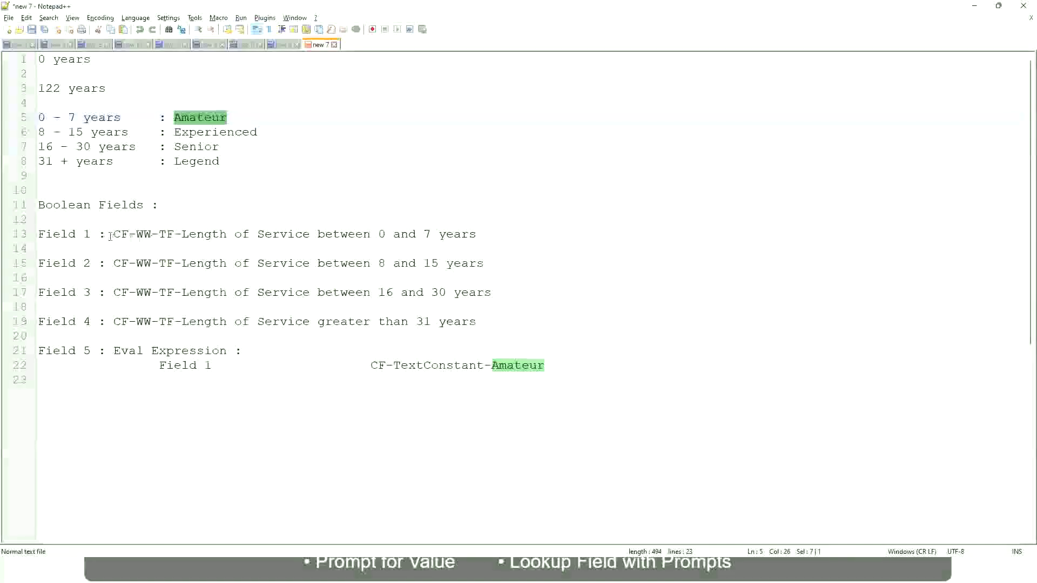
double_click(120, 235)
left_click_drag(114, 233, 478, 237)
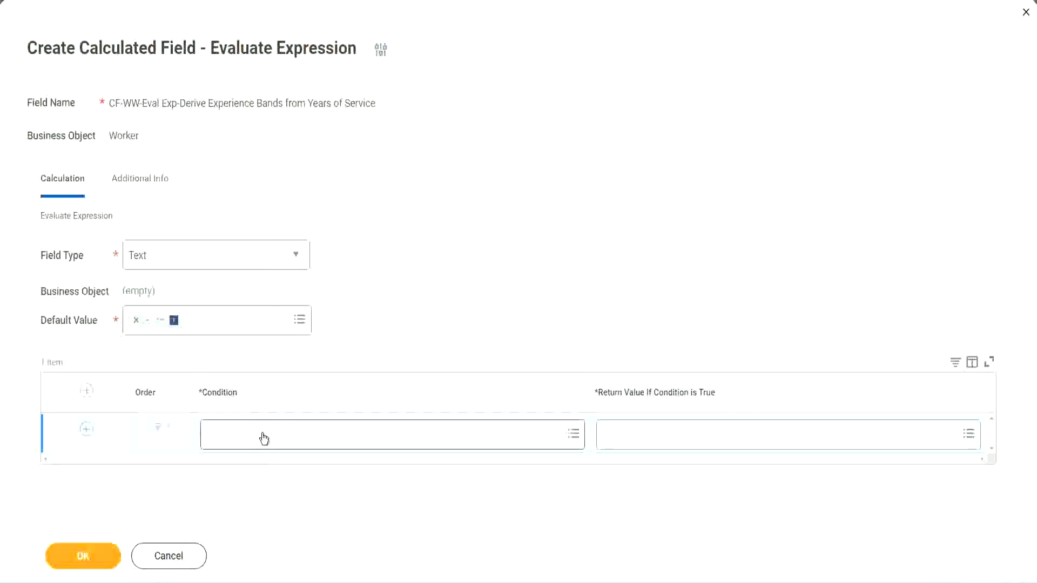
- Paste CF-WW-TF-Length of Service between 0 and 7 years as the first condition and move to its return value
left_click(263, 438)
type("CF-WW-TF-Length of Service between 0 and 7 years")
key("Return")
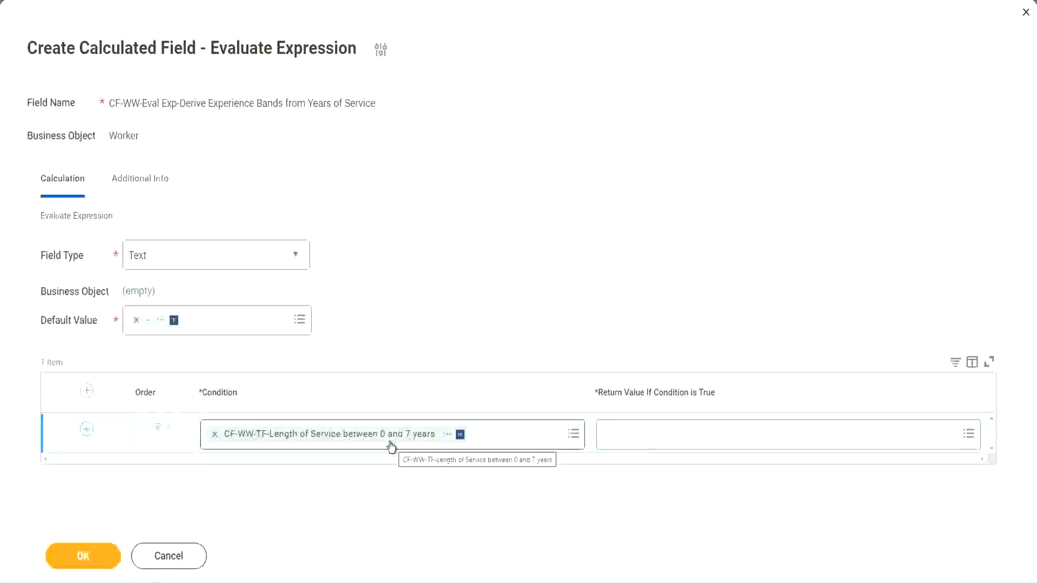
left_click(673, 438)
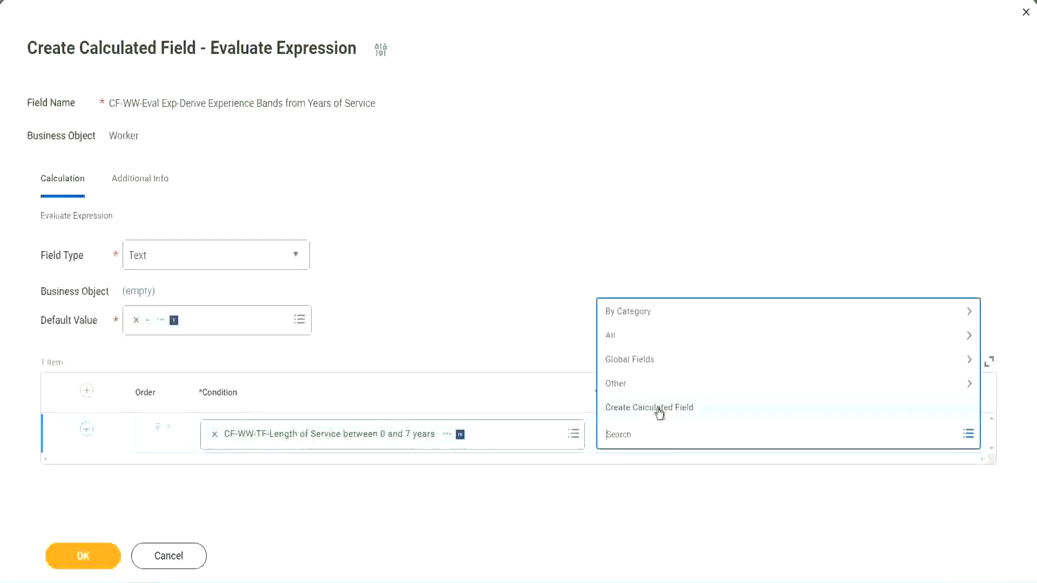
left_click(601, 268)
left_click(624, 440)
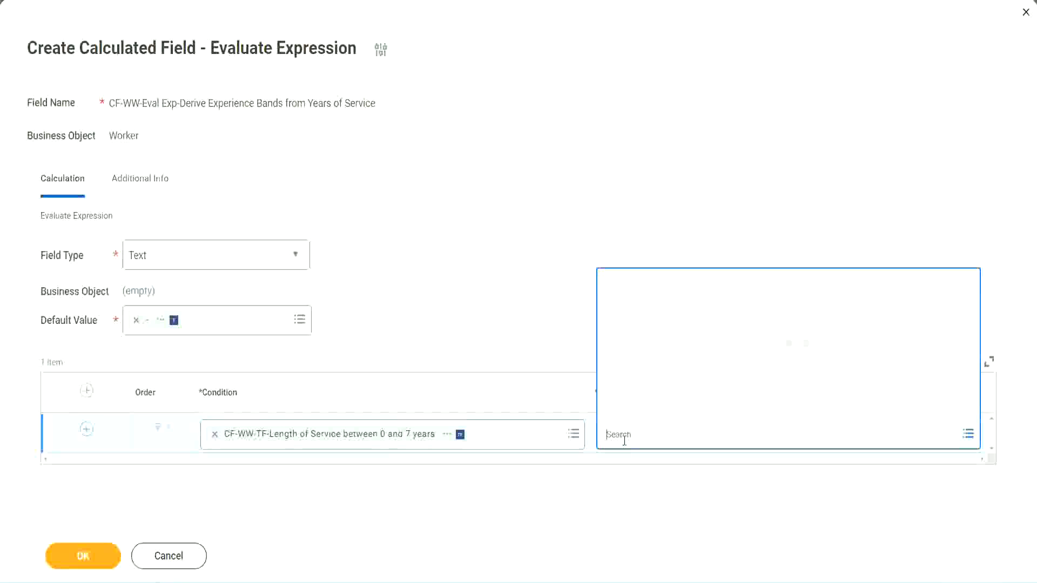
type("AmsterAmaterue")
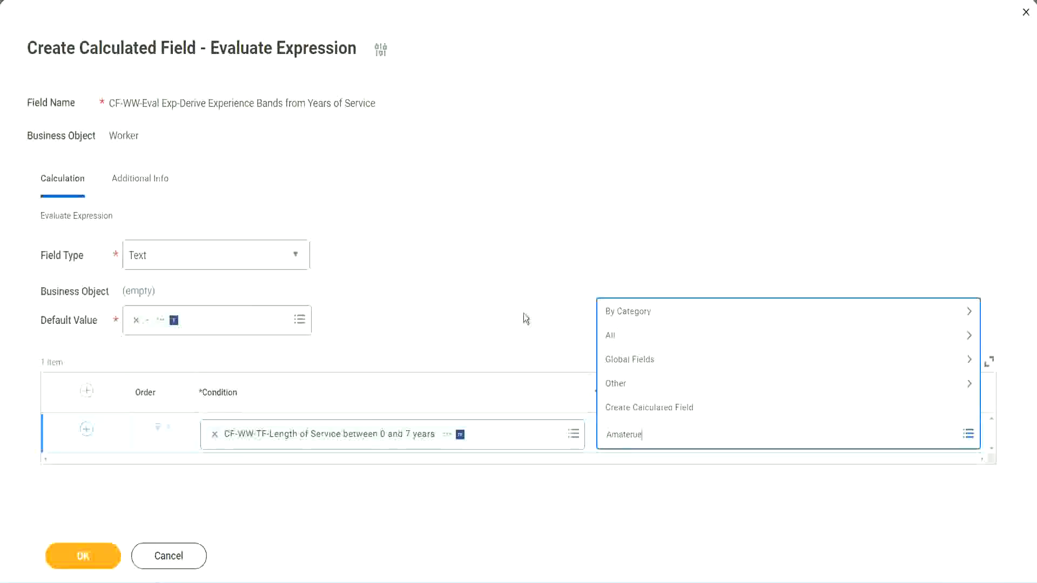
key("Escape")
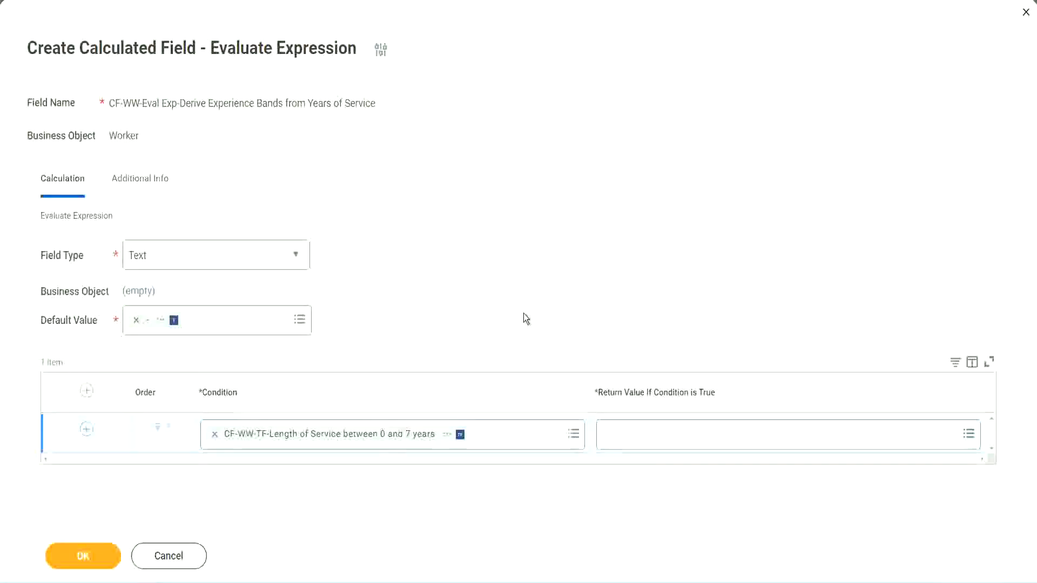
left_click(651, 441)
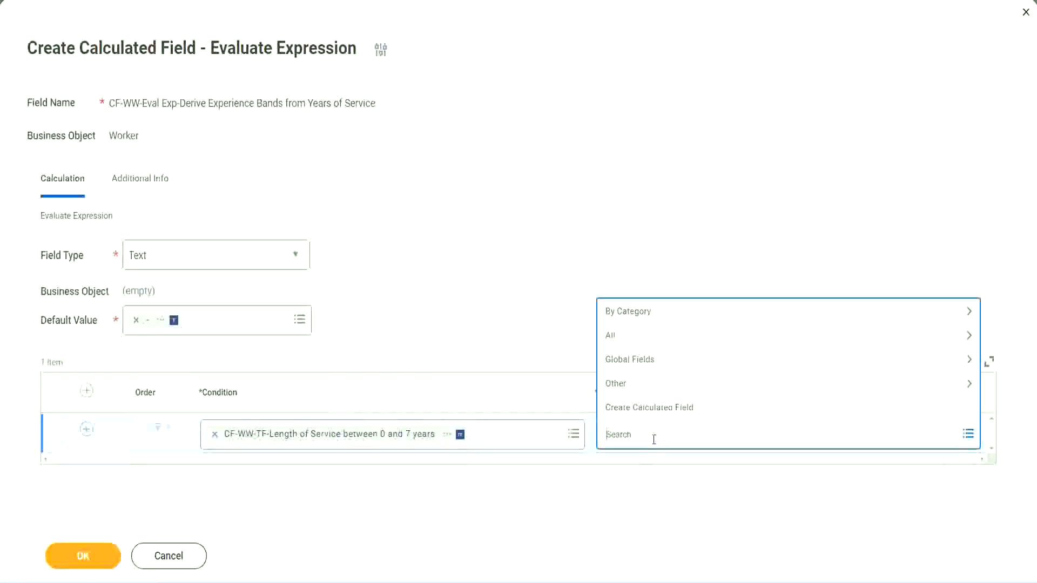
left_click(523, 315)
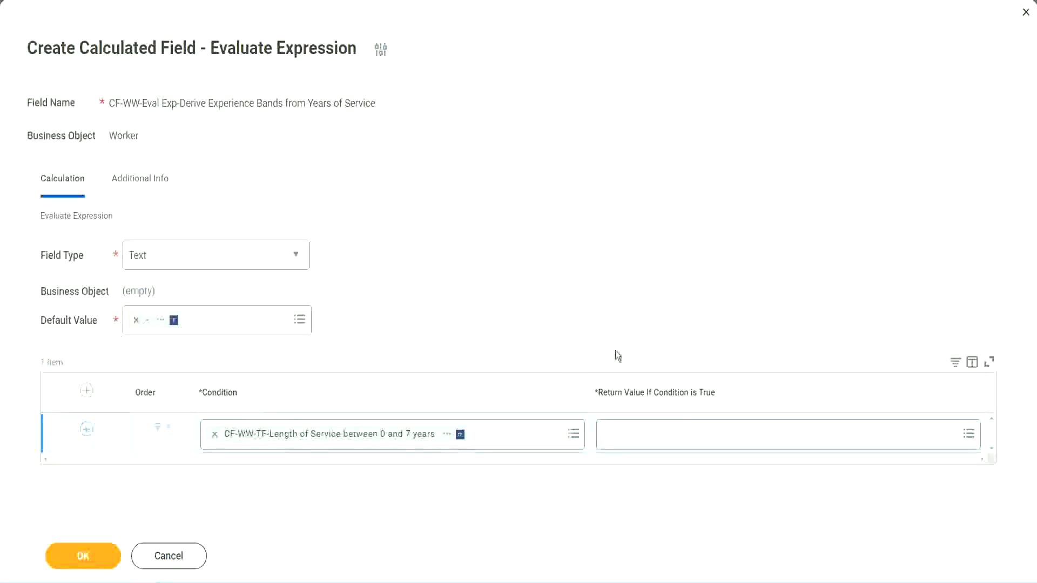
left_click(691, 438)
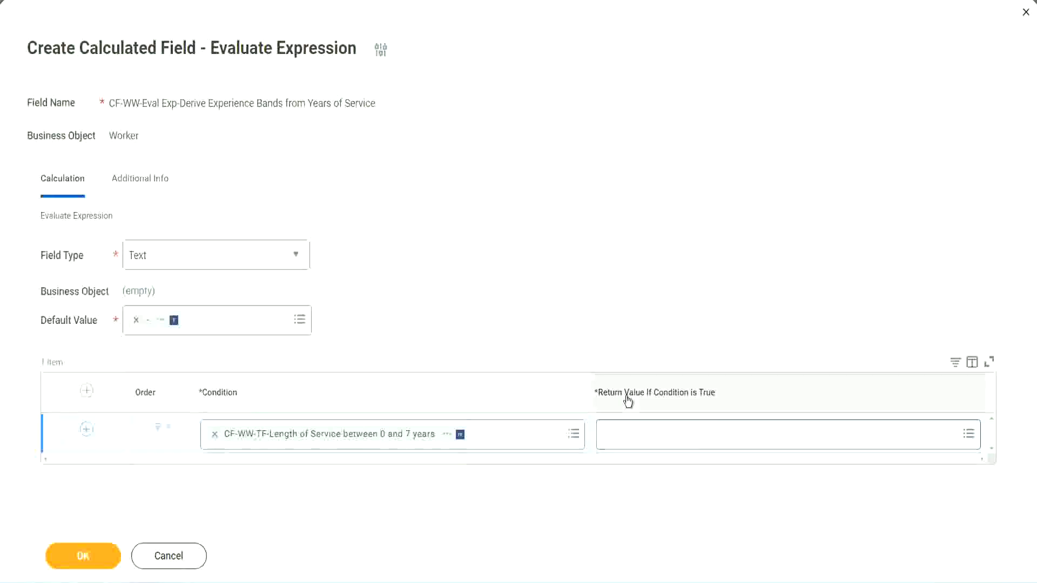
left_click(672, 438)
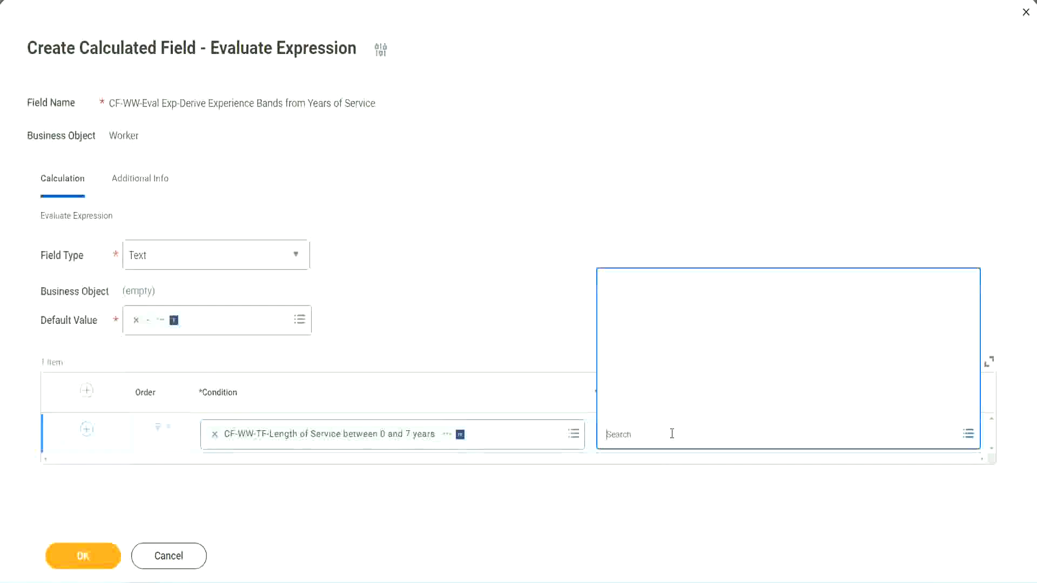
- Begin a new calculated field for the return value and name it CF-WW-TC-Amateur
left_click(664, 410)
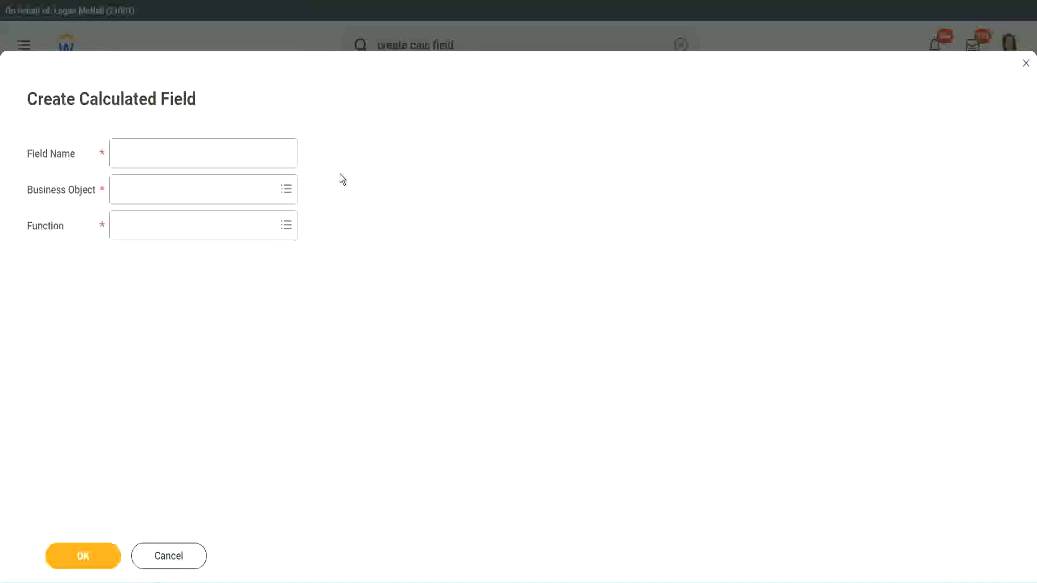
left_click(129, 154)
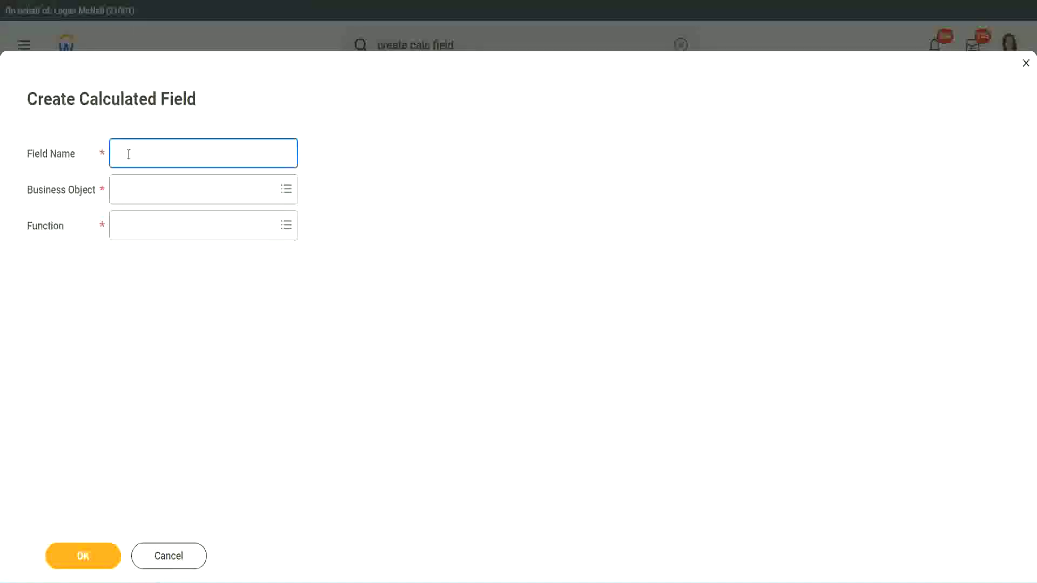
type("CF_TC-Amateur")
left_click(128, 152)
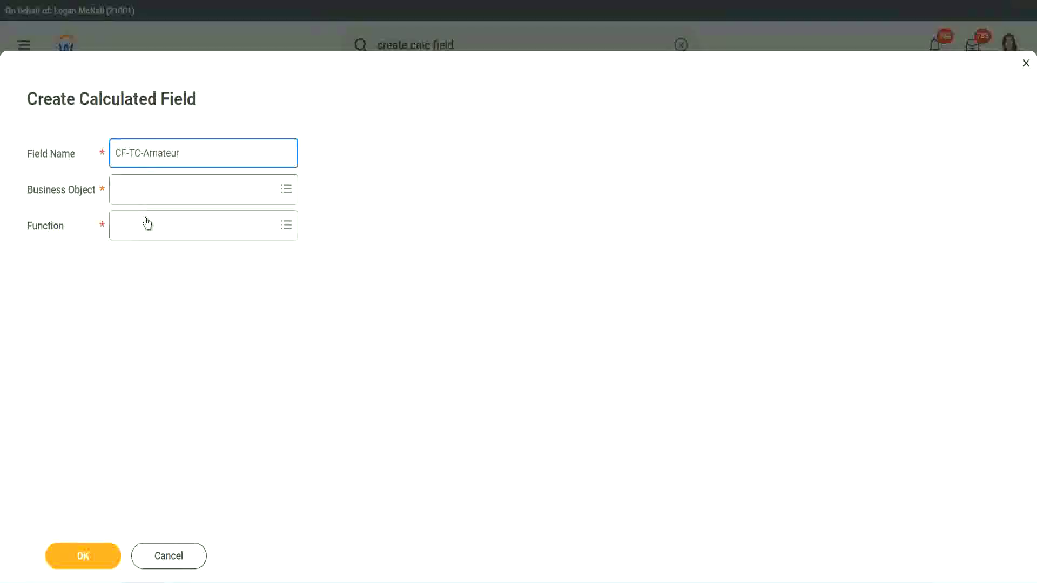
type("WW-")
- Set the new field's business object to Global instead of Worker
left_click(147, 195)
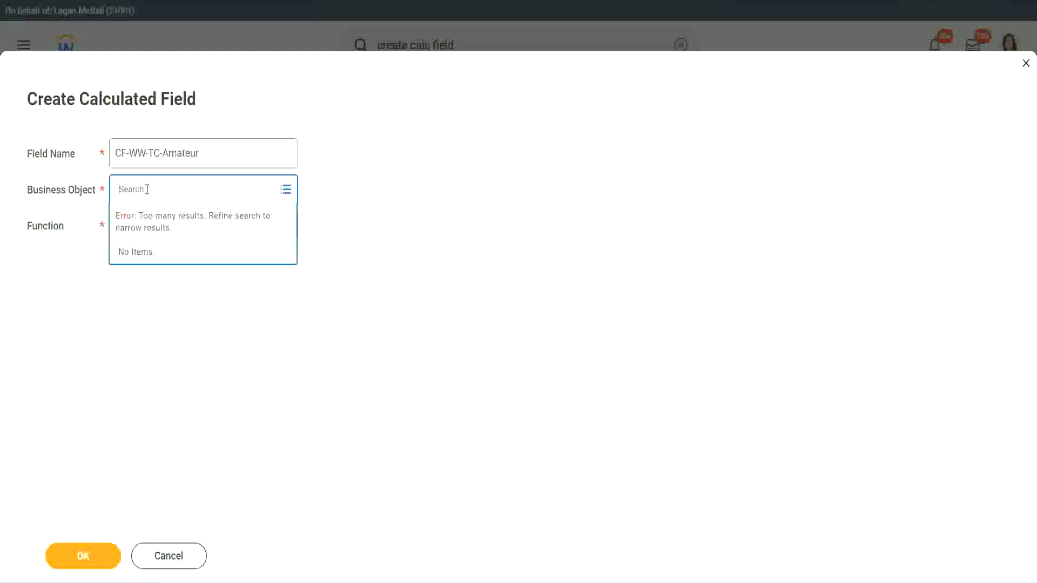
type("worker")
key("BackSpace")
key("BackSpace")
key("BackSpace")
key("BackSpace")
key("BackSpace")
key("BackSpace")
type("global")
key("Return")
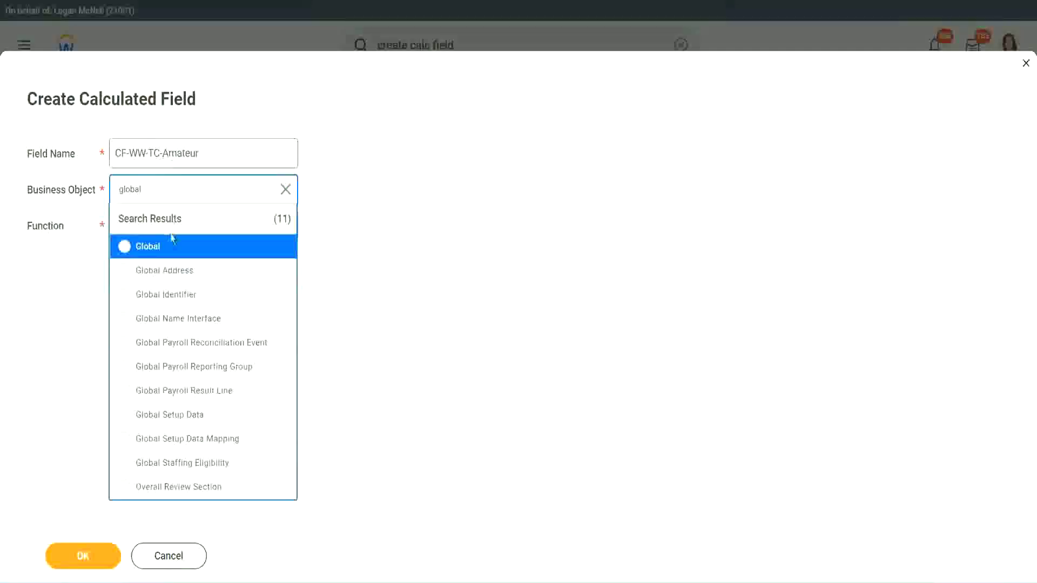
left_click(161, 254)
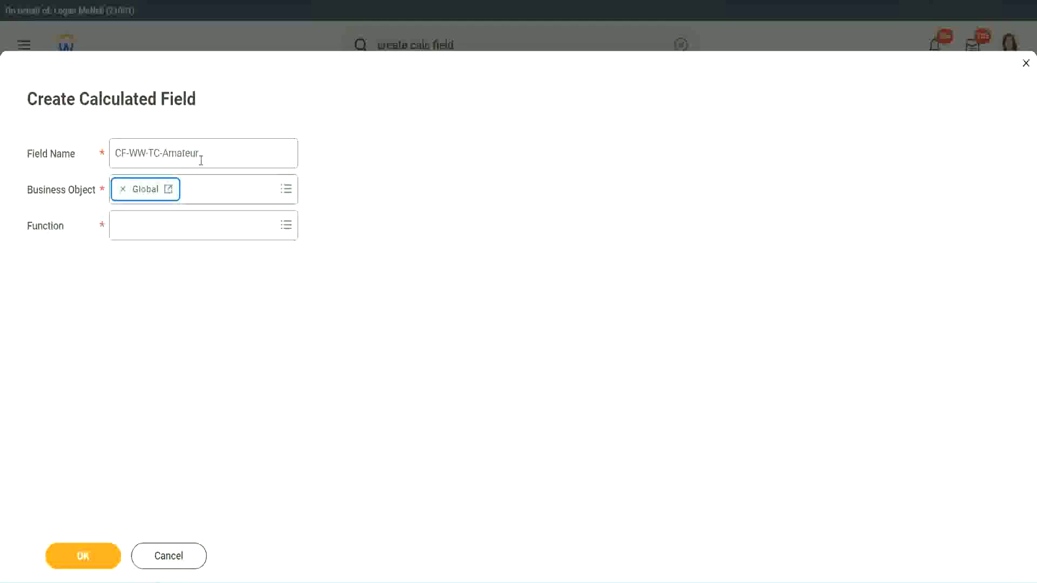
- Review the field name, selecting the word Amateur within CF-WW-TC-Amateur
triple_click(267, 146)
left_click(225, 155)
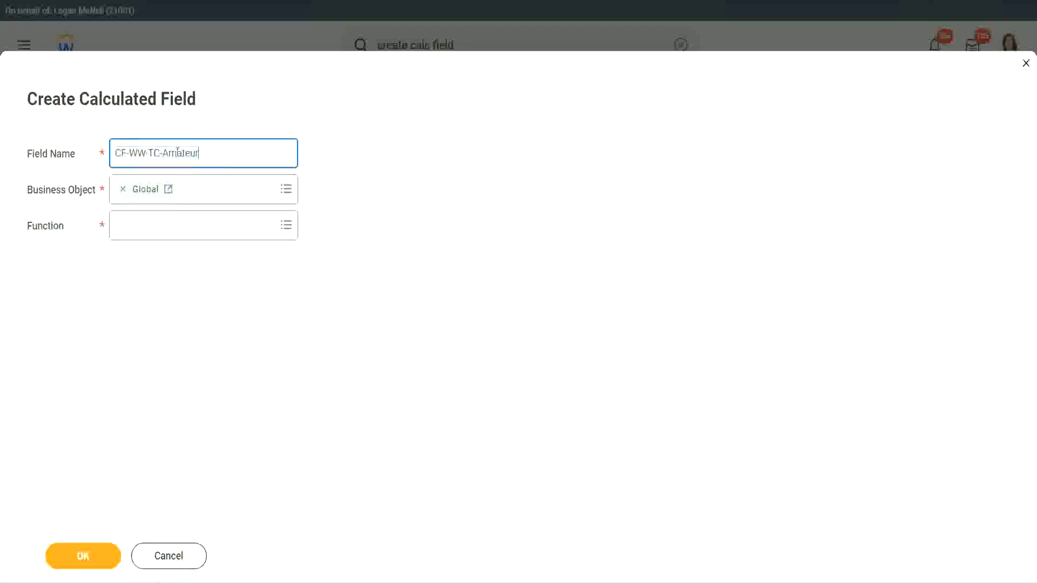
double_click(204, 151)
left_click(214, 151)
double_click(195, 155)
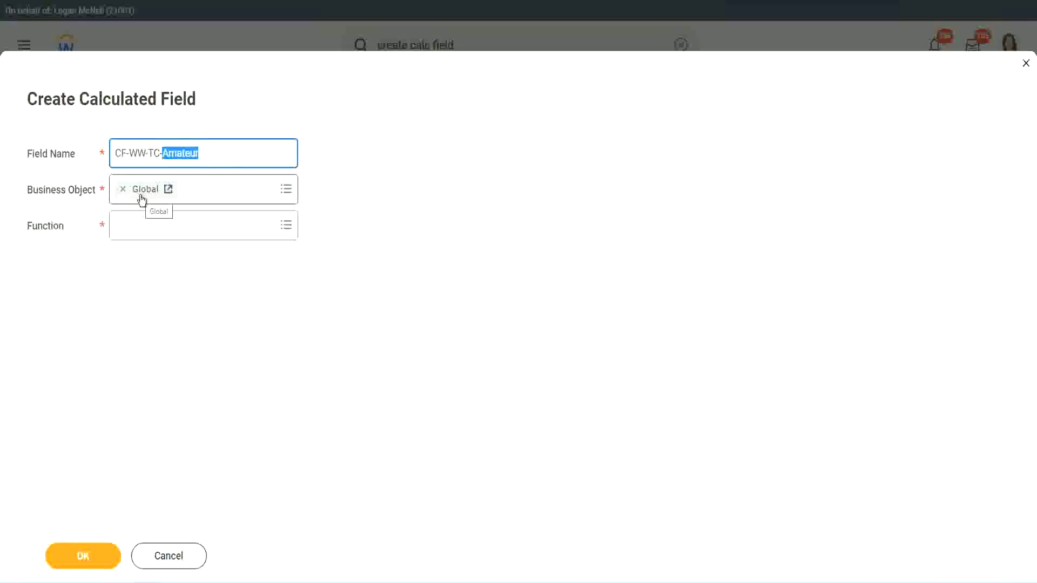
- Make CF-WW-TC-Amateur a Text Constant field with value Amateur and save it as the first return value
left_click(143, 227)
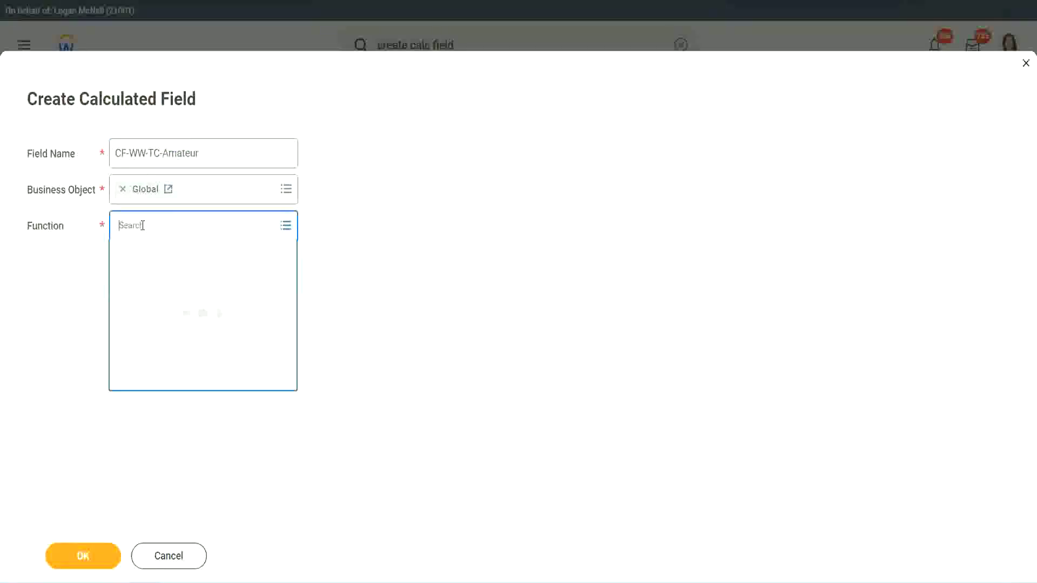
type("text cha")
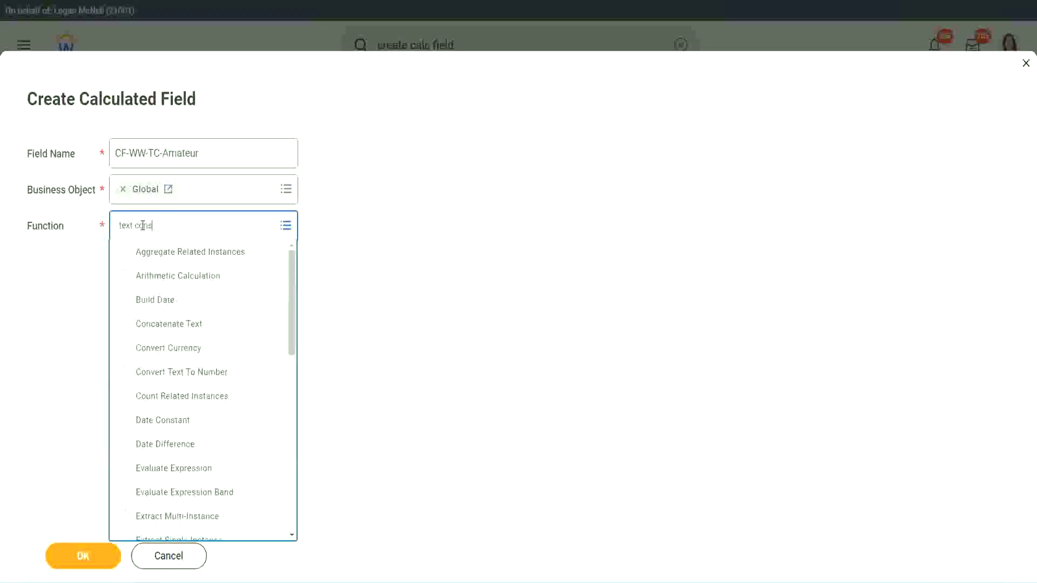
type("t")
key("Return")
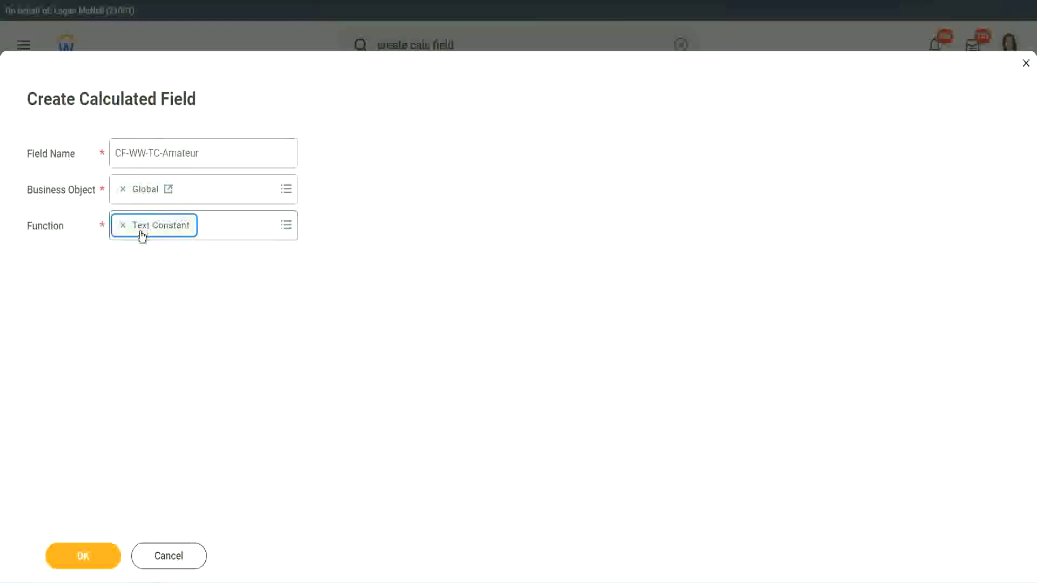
left_click(95, 552)
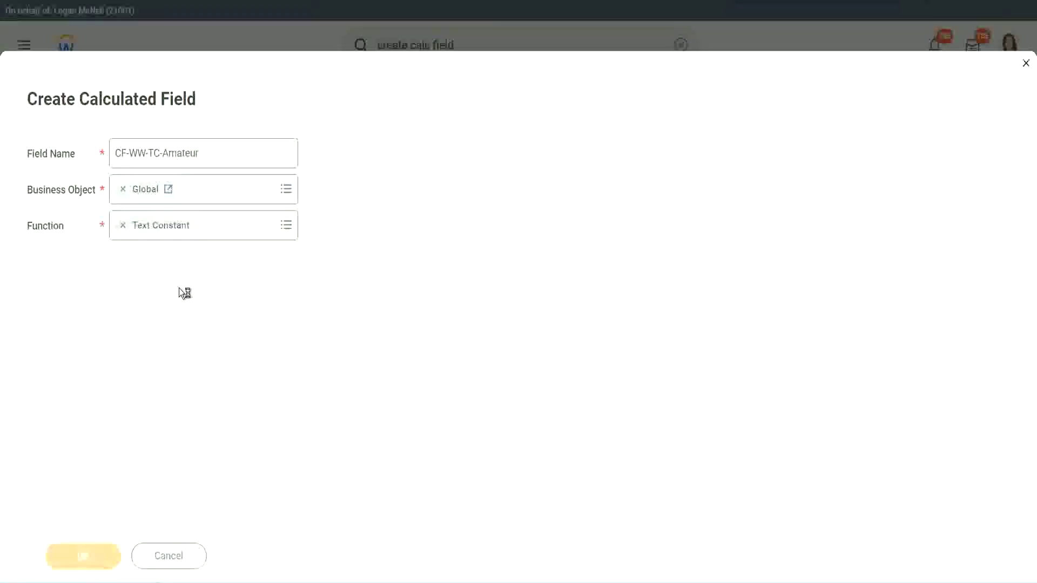
left_click(148, 298)
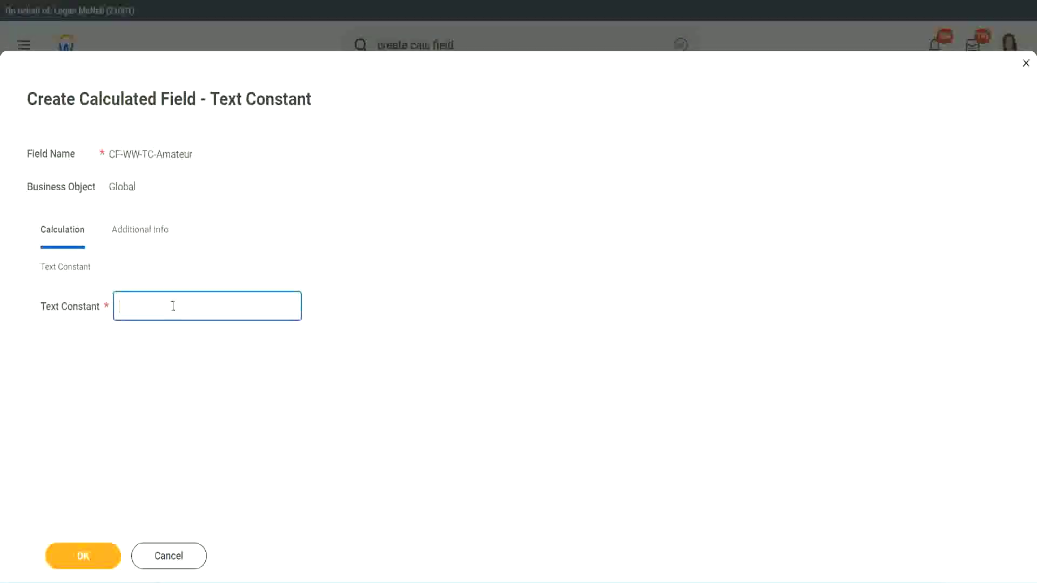
type("Amateur")
left_click(81, 556)
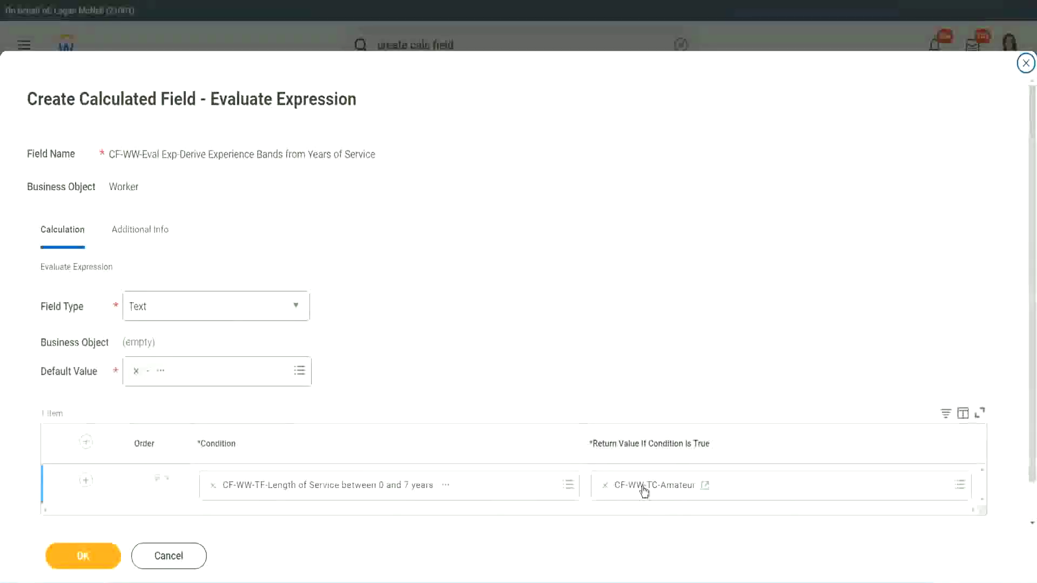
- Add three empty condition rows below the 0–7 years Amateur row in the expression table
right_click(642, 490)
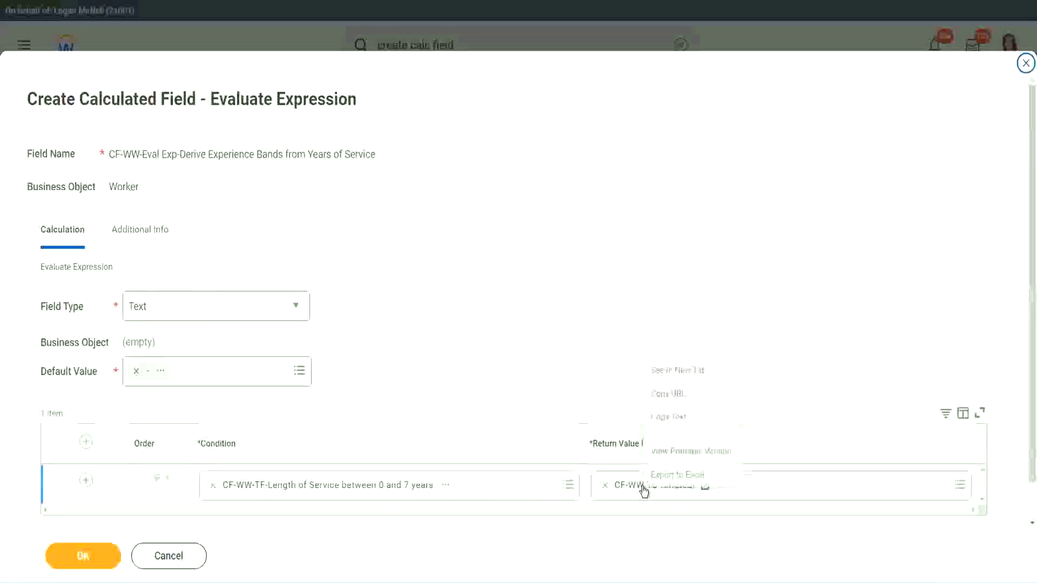
left_click(673, 421)
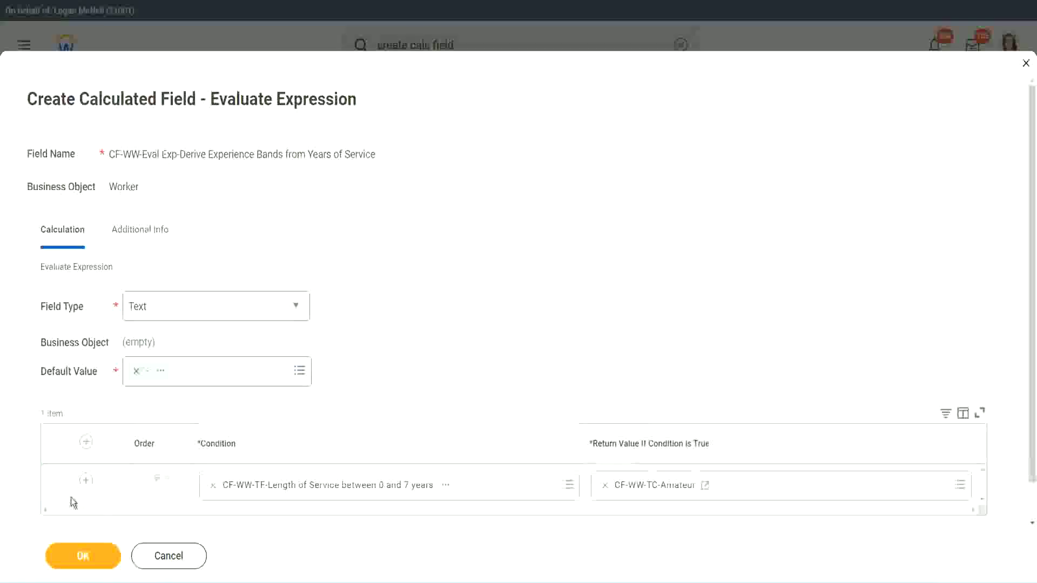
left_click(85, 482)
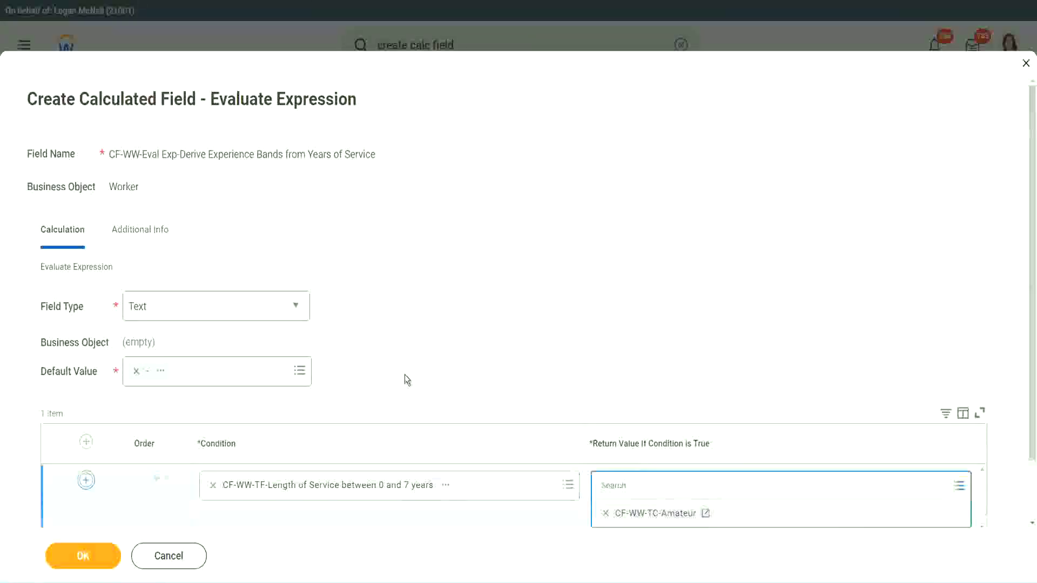
scroll(405, 380, "down", 1)
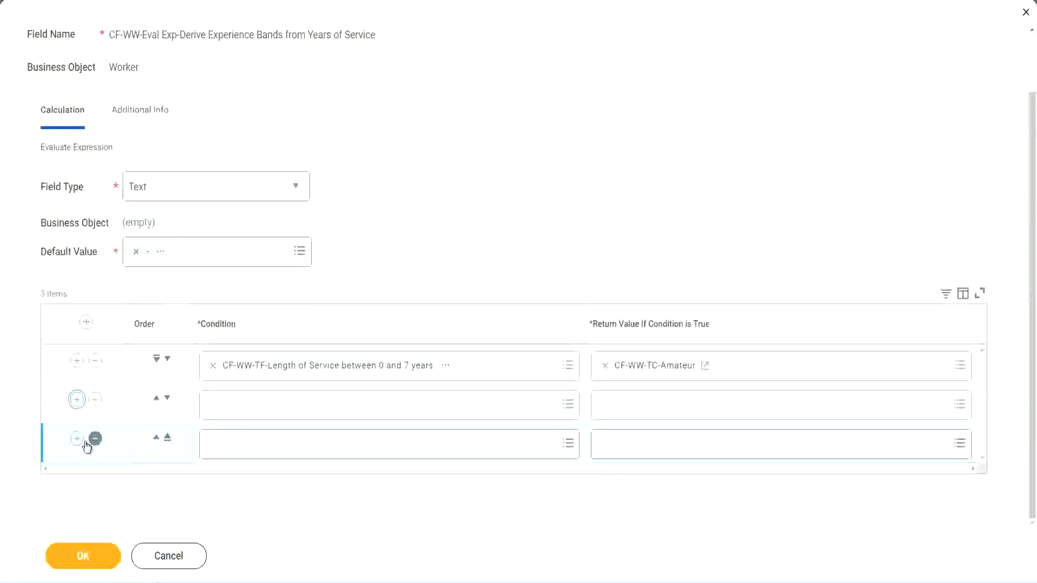
- Set rows 2–4 conditions to Length of Service 8–15, 16–30 and greater than 31 years
left_click(254, 405)
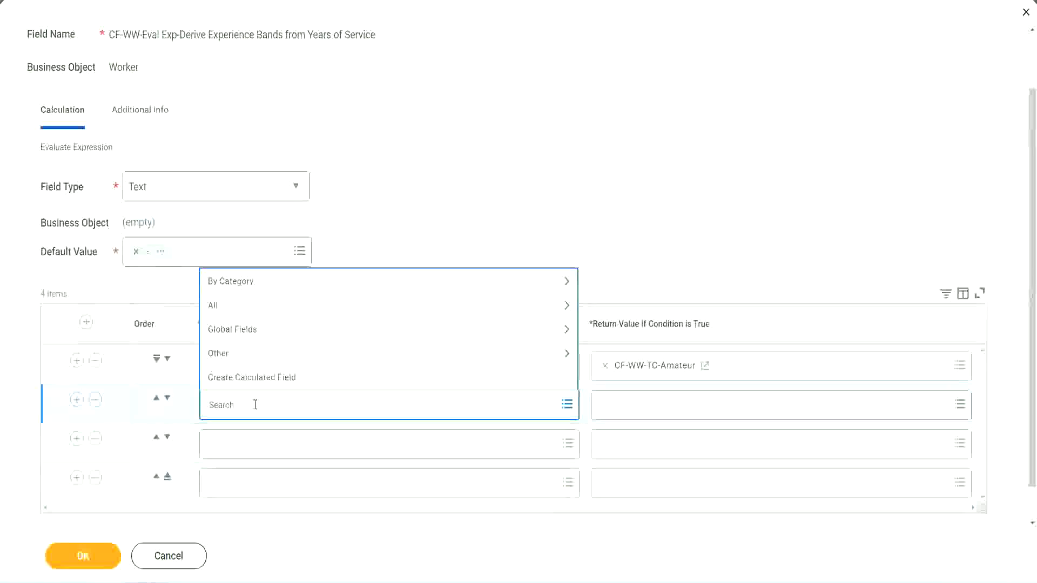
type("cf-ww-tf")
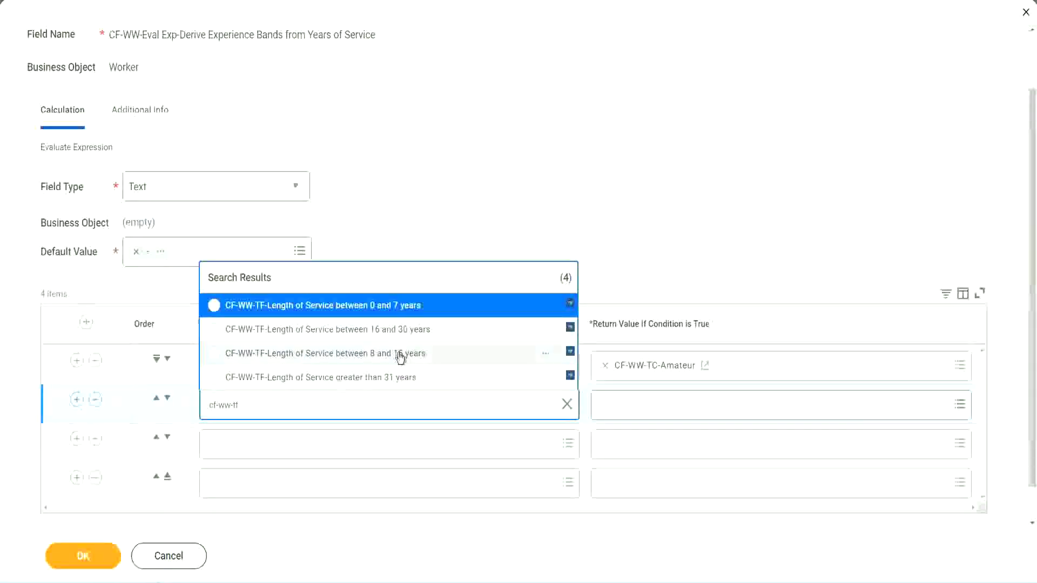
left_click(399, 355)
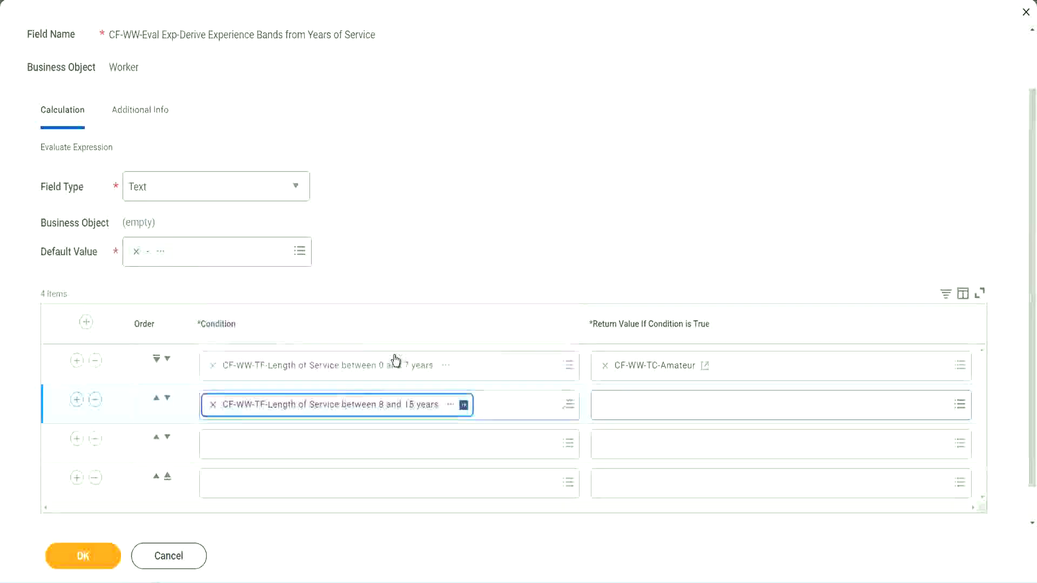
left_click(274, 456)
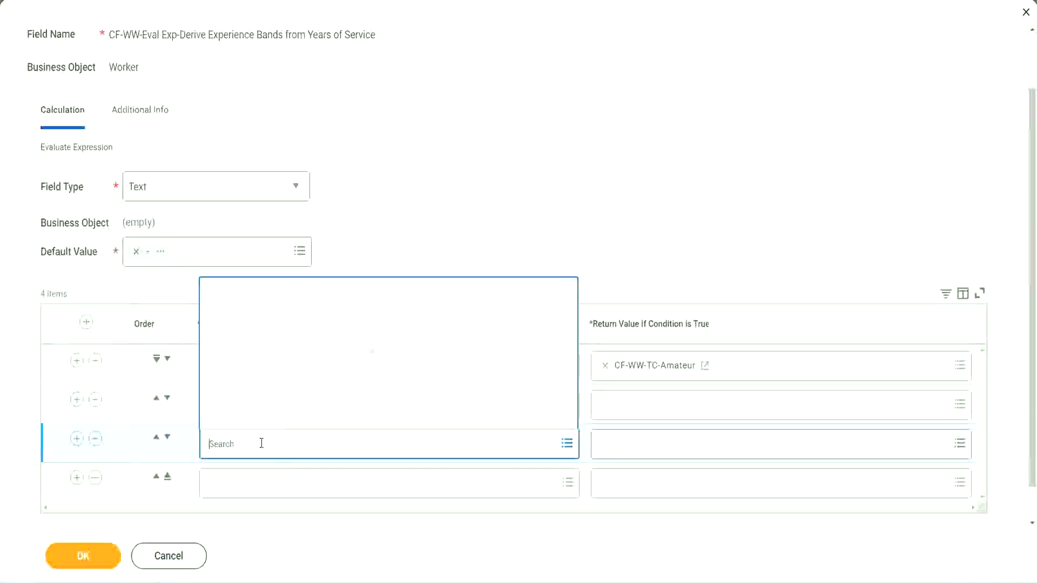
type("cf-ww-tf")
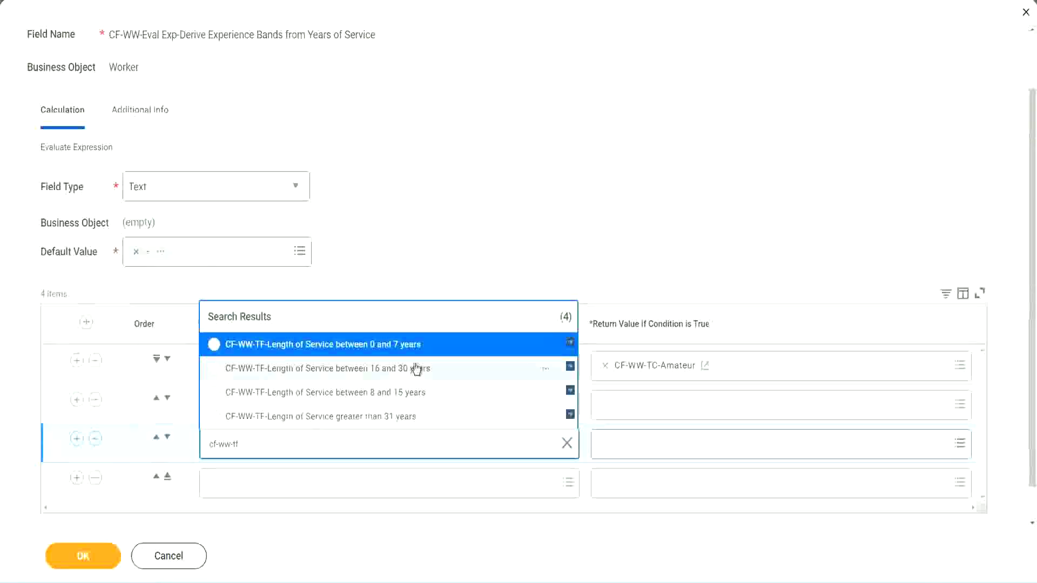
left_click(415, 371)
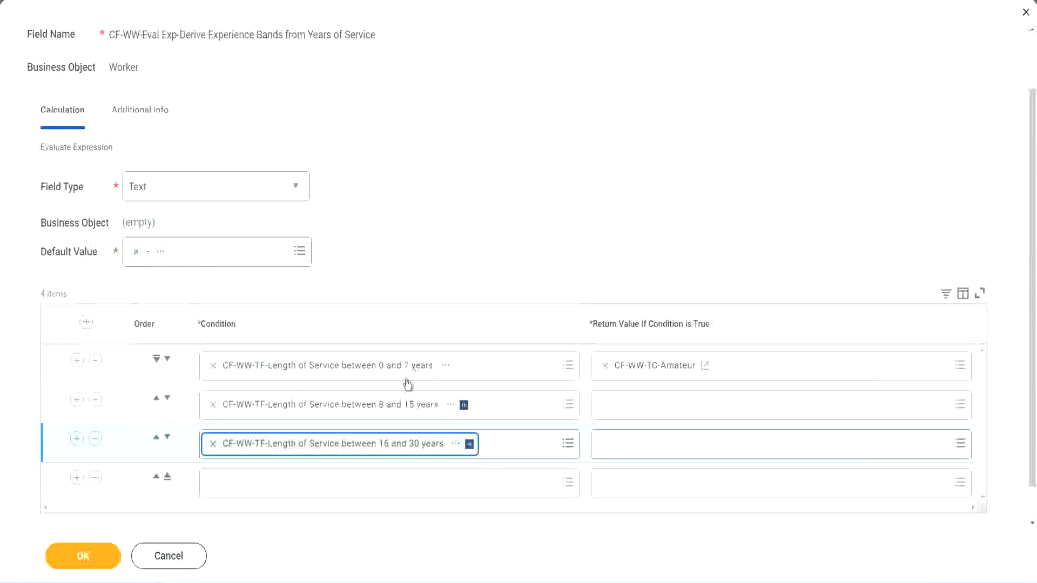
left_click(243, 486)
type("cf-ww")
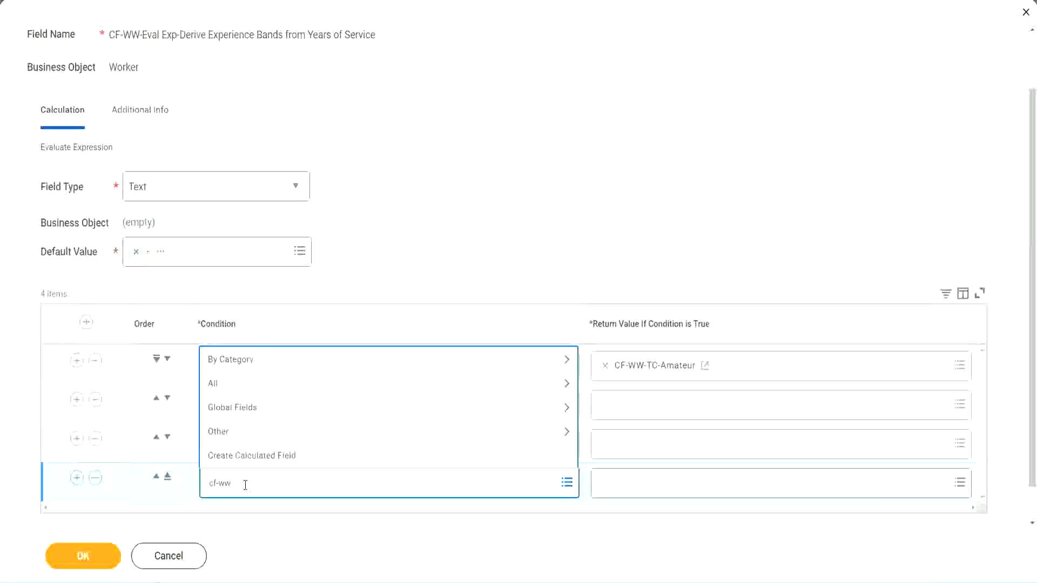
type(" tf 31")
key("Return")
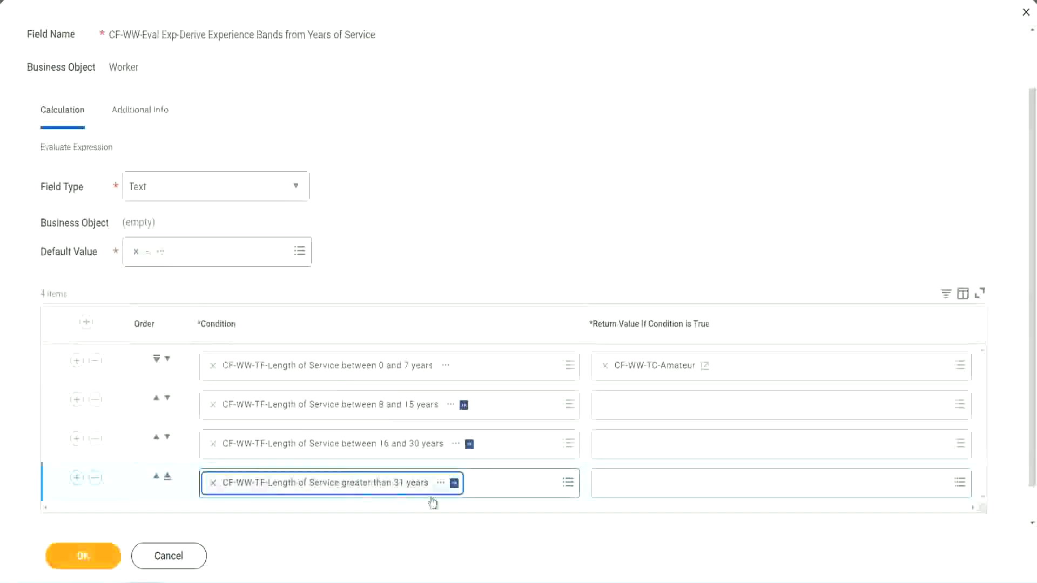
left_click(466, 228)
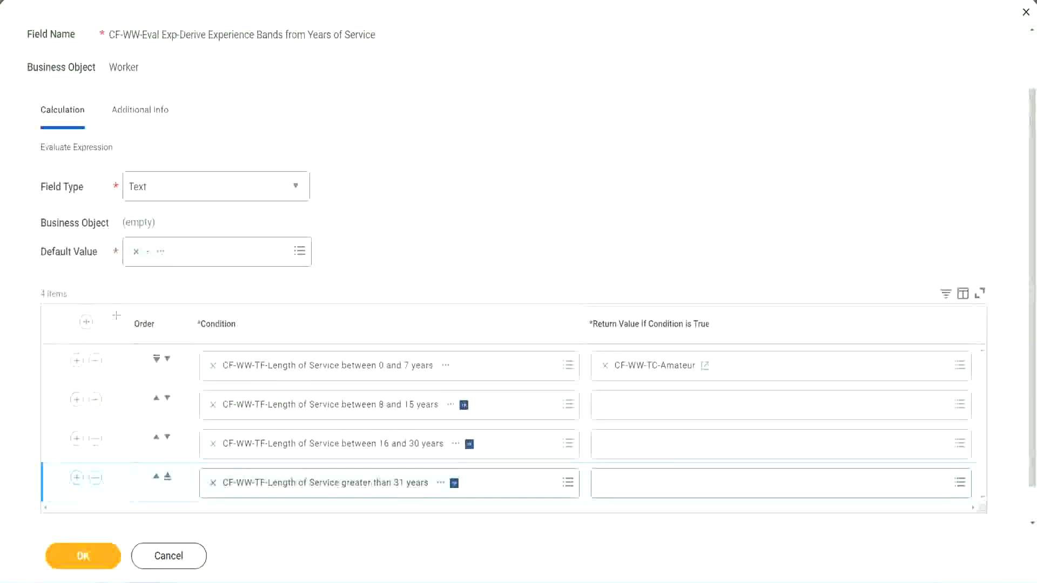
left_click_drag(117, 316, 116, 422)
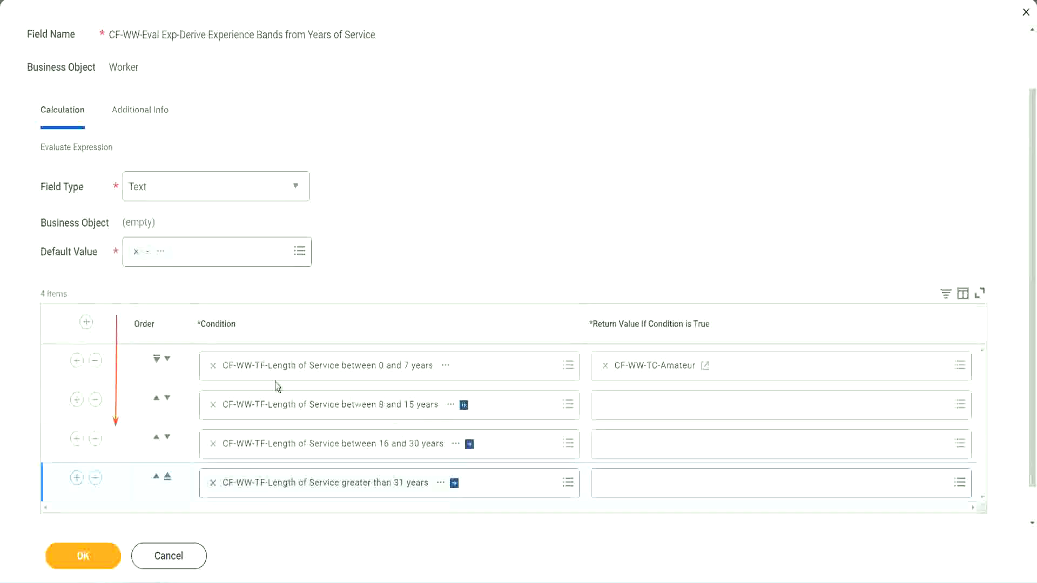
left_click(157, 400)
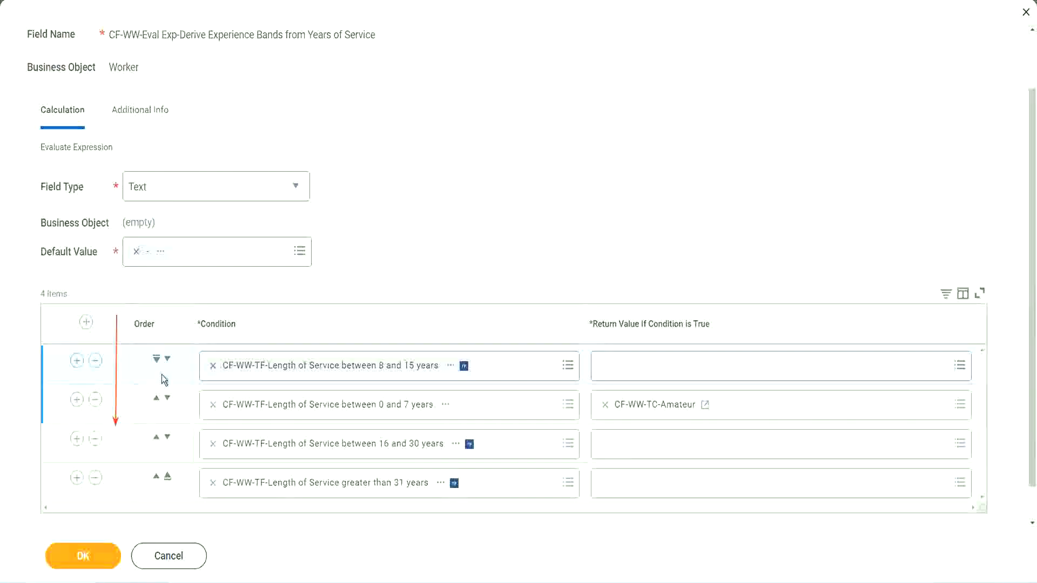
left_click(167, 360)
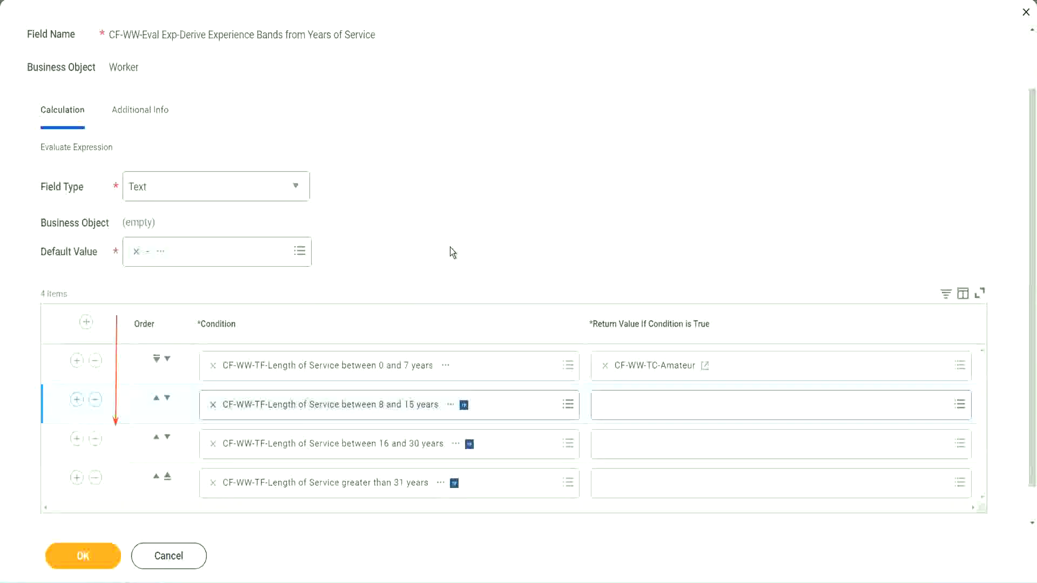
left_click(157, 398)
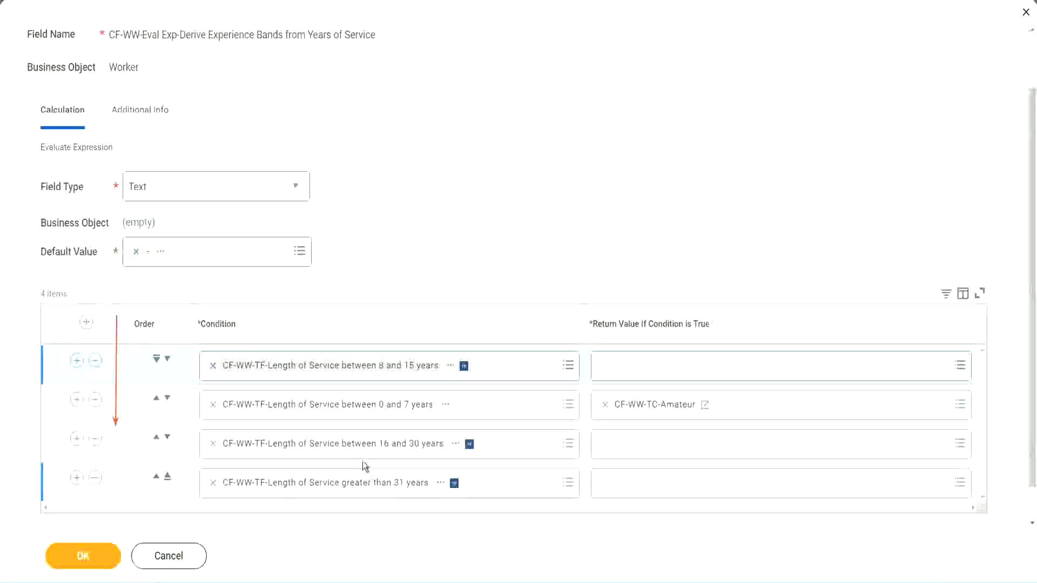
right_click(657, 412)
left_click(669, 470)
left_click(168, 360)
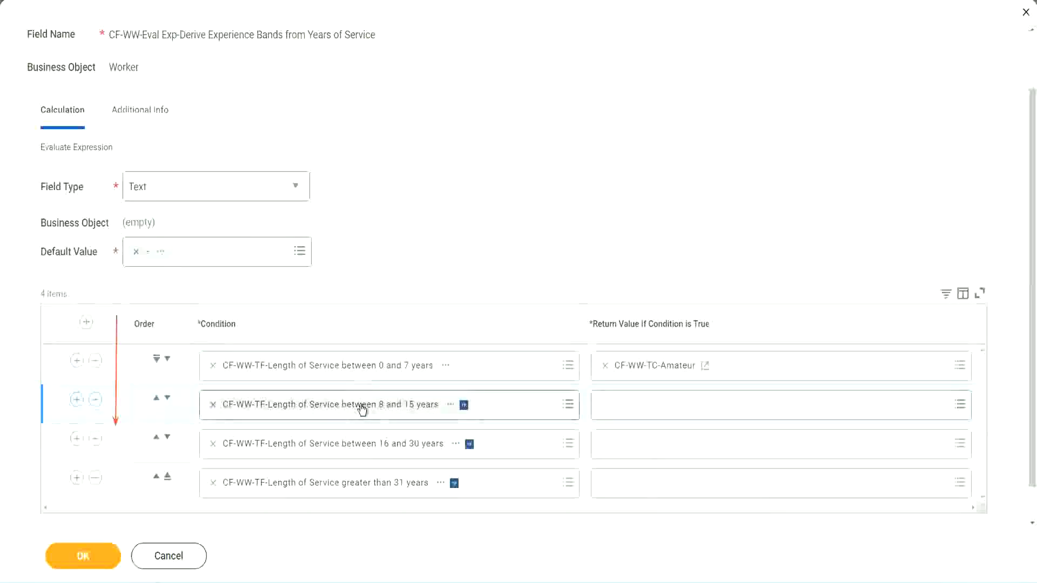
- Create text constant CF-WW-TC-Experienced returning Experienced as the 8–15 years row's return value
left_click(606, 403)
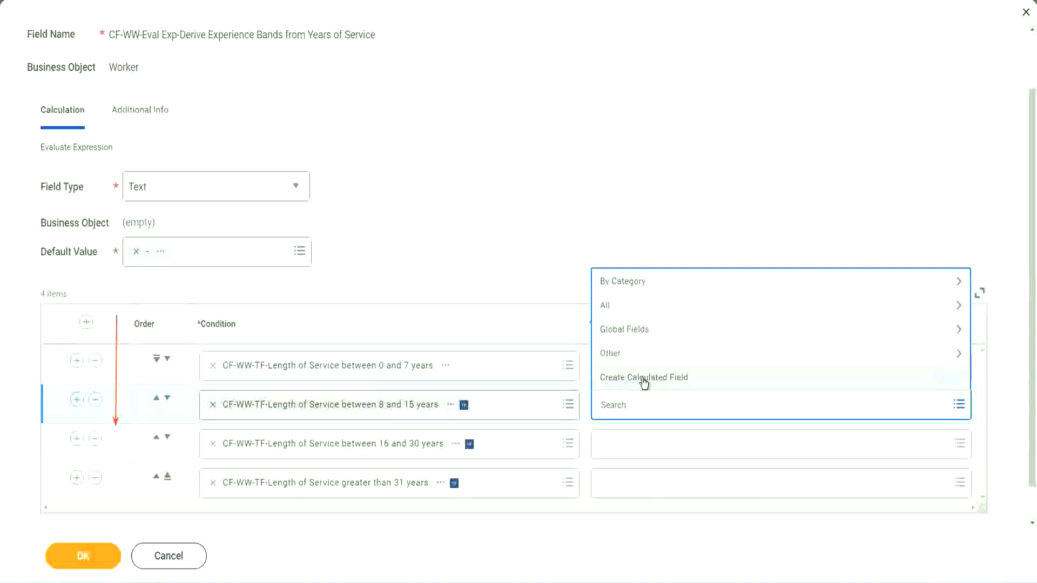
left_click(640, 379)
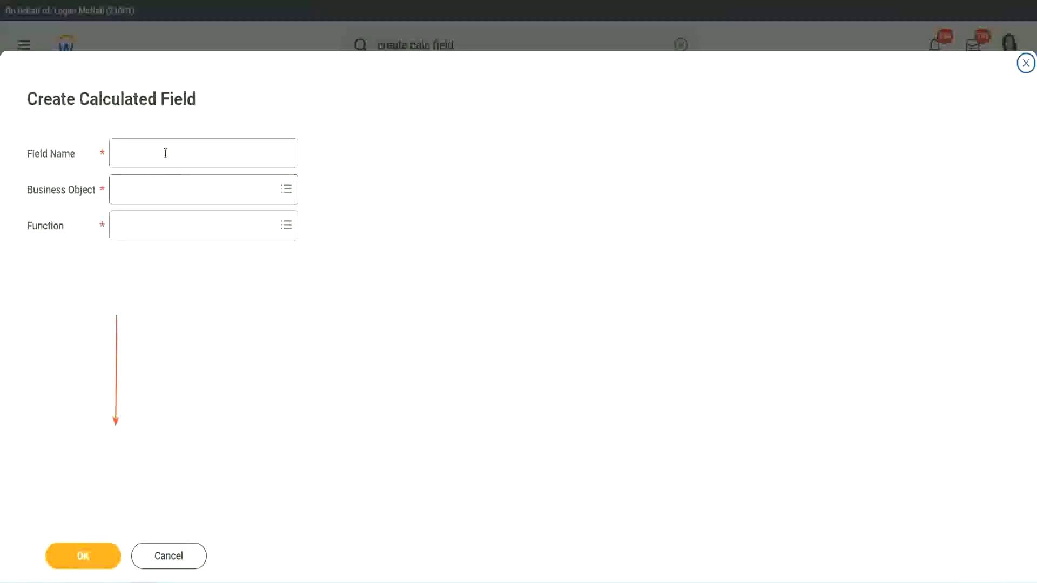
left_click(166, 154)
type("CF-WW-TC-Amateur")
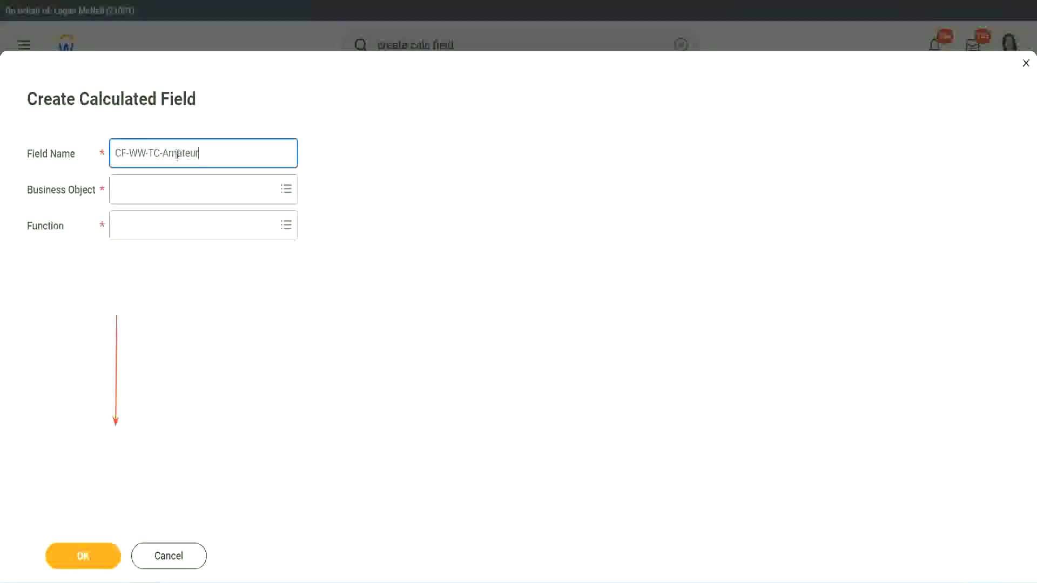
double_click(177, 154)
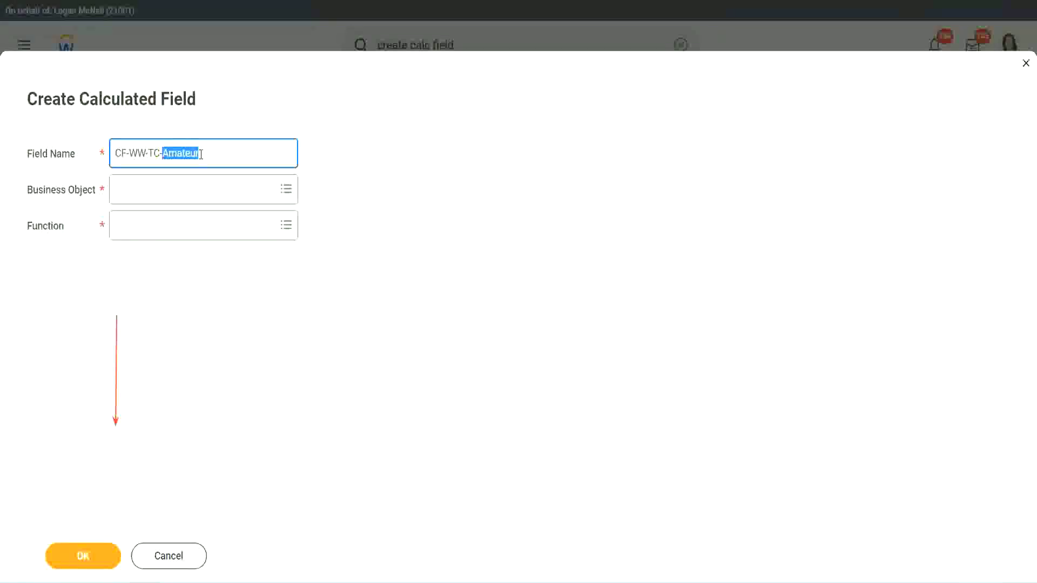
type("Experienced")
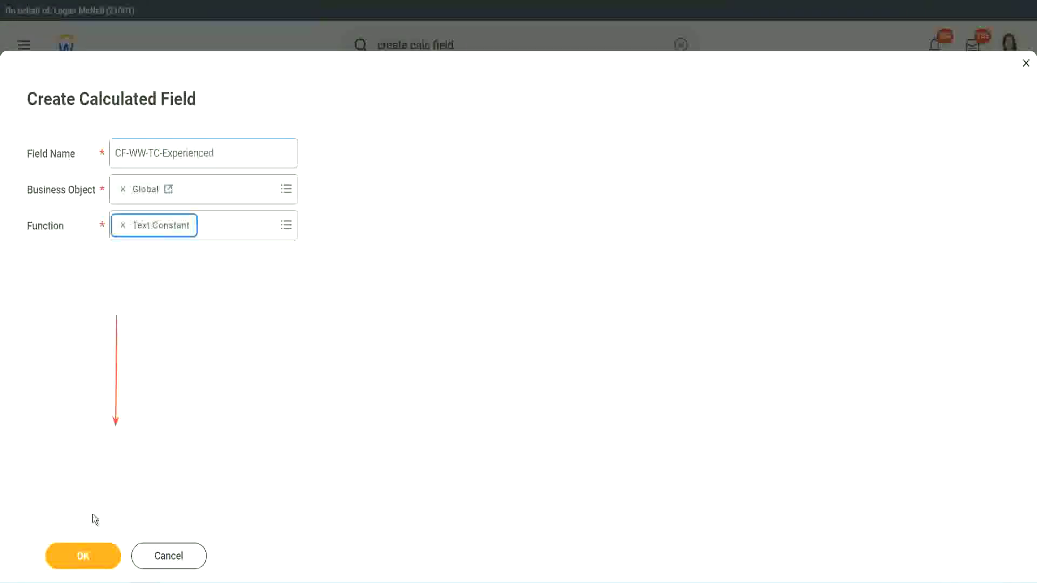
left_click(83, 556)
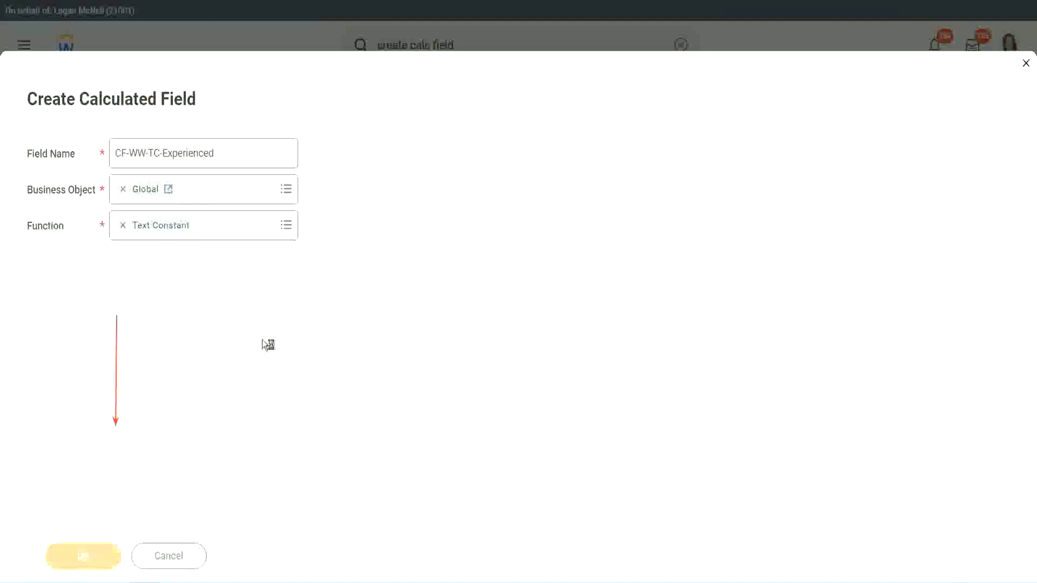
left_click(157, 307)
type("Experienced")
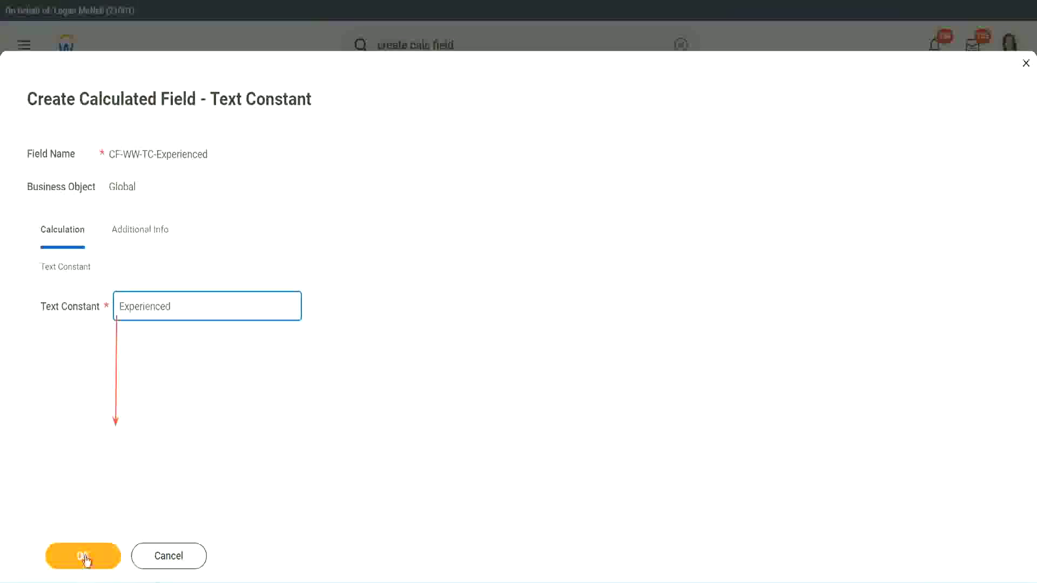
left_click(85, 558)
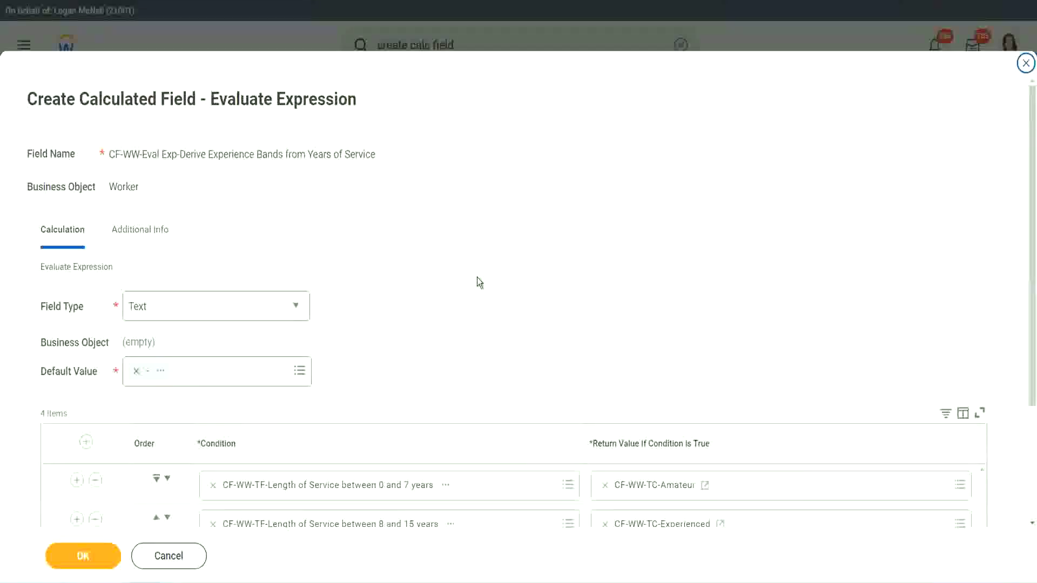
scroll(477, 277, "down", 3)
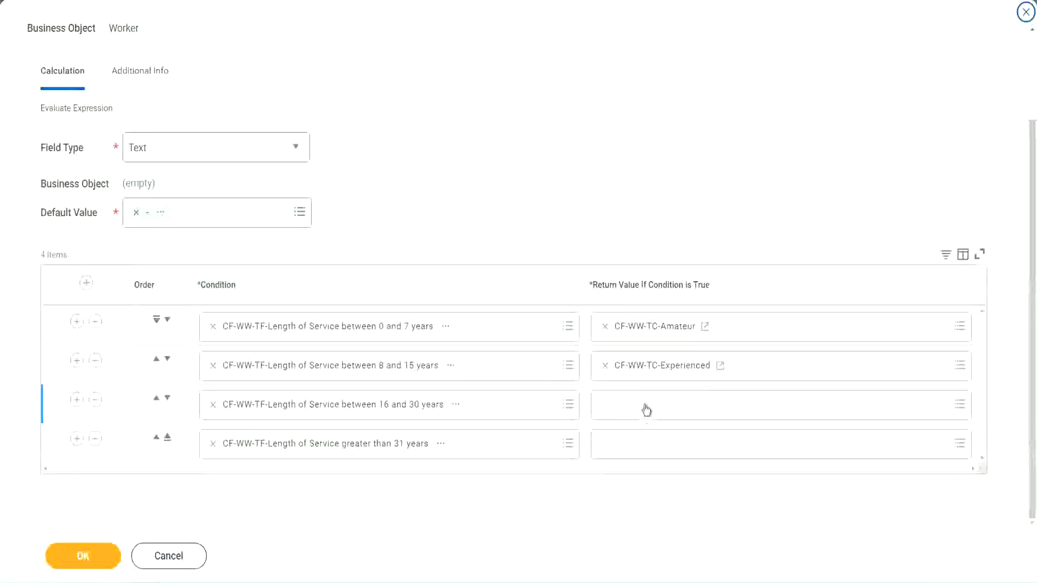
- Start the third row's return value as CF-WW-TC-Senior on the Global business object
left_click(645, 408)
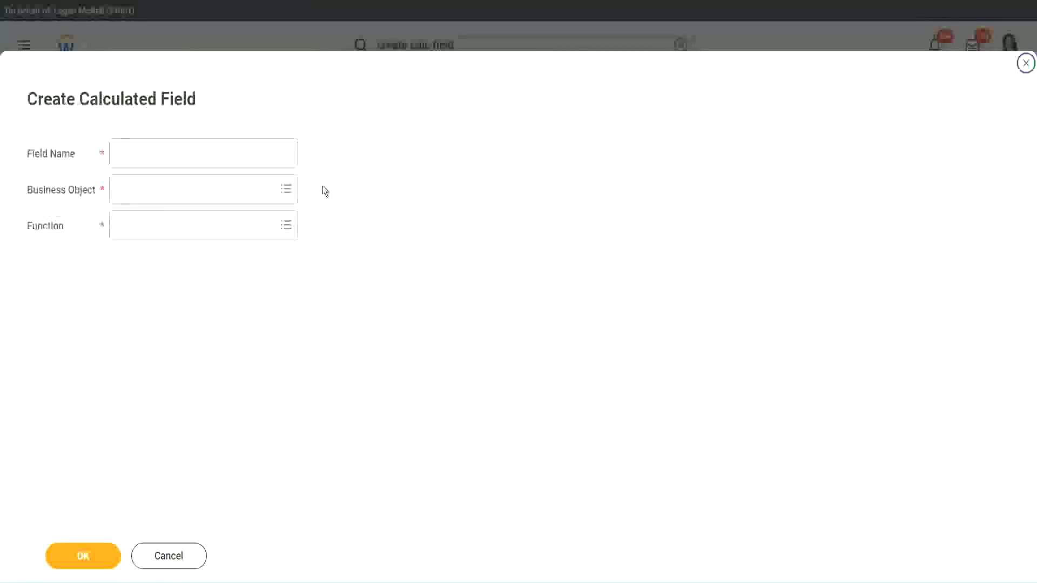
left_click(219, 153)
type("CF WW TC Amount")
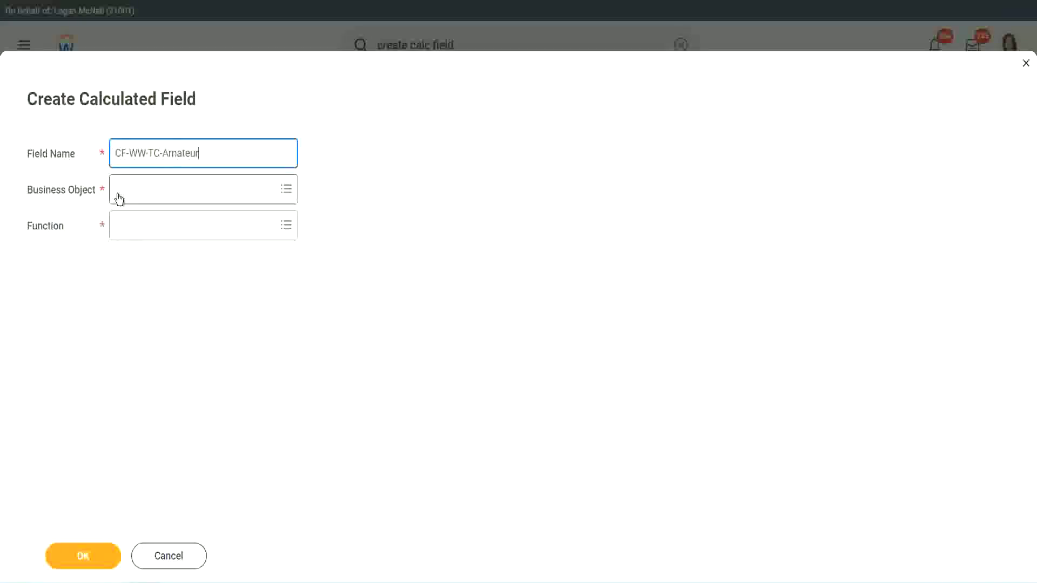
left_click(110, 194)
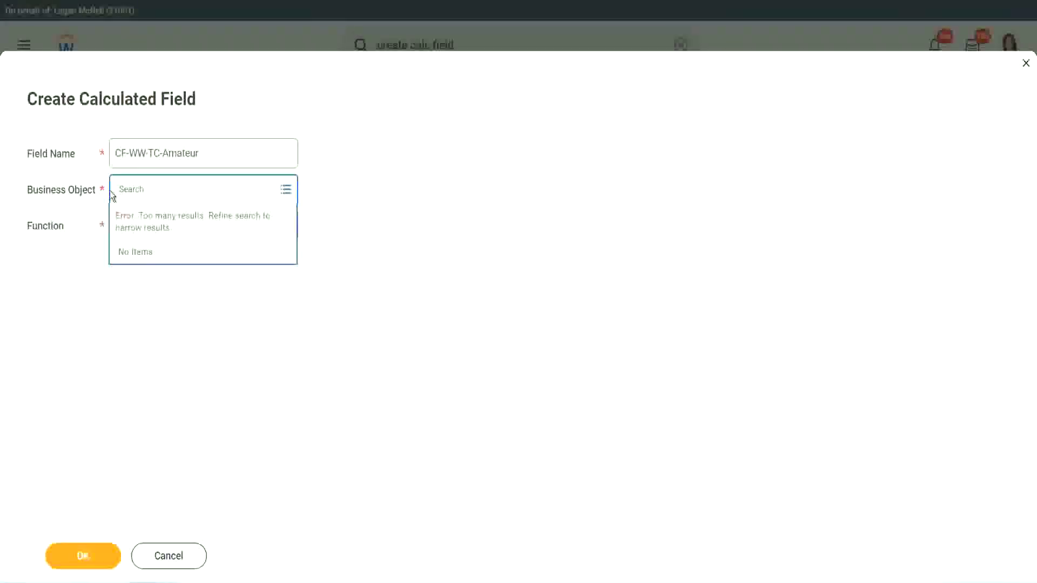
type("global")
key("Return")
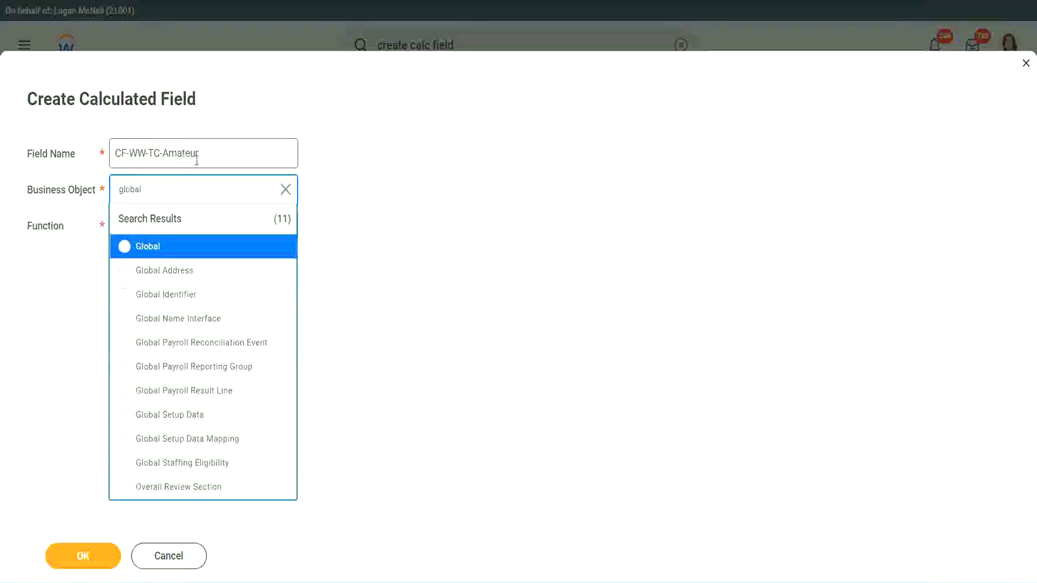
left_click(149, 247)
double_click(189, 152)
type("Senior")
- Give CF-WW-TC-Senior the Text Constant function with value Senior and save it
left_click(166, 235)
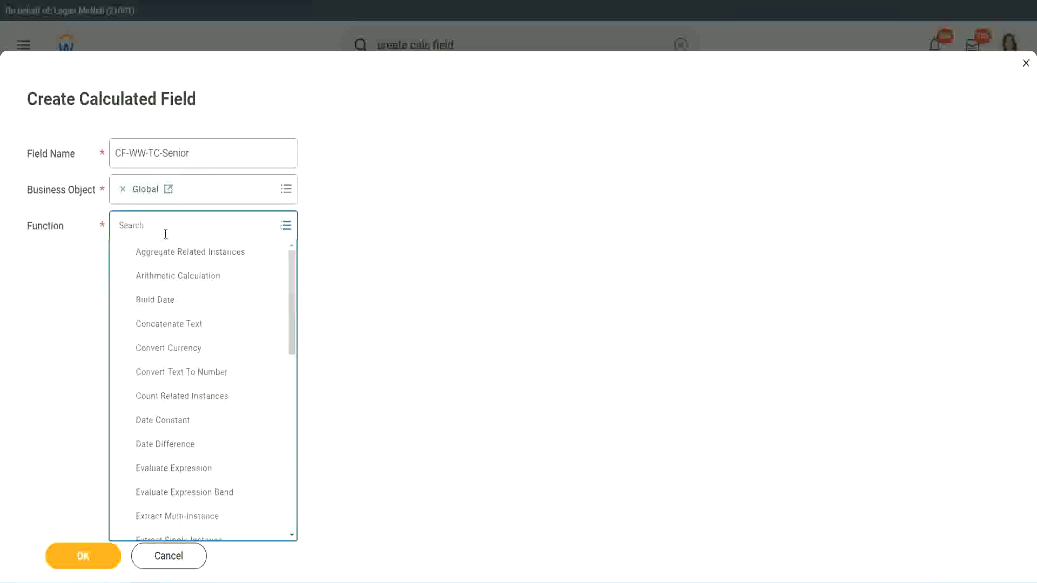
type("id")
key("Return")
left_click(158, 278)
left_click(92, 559)
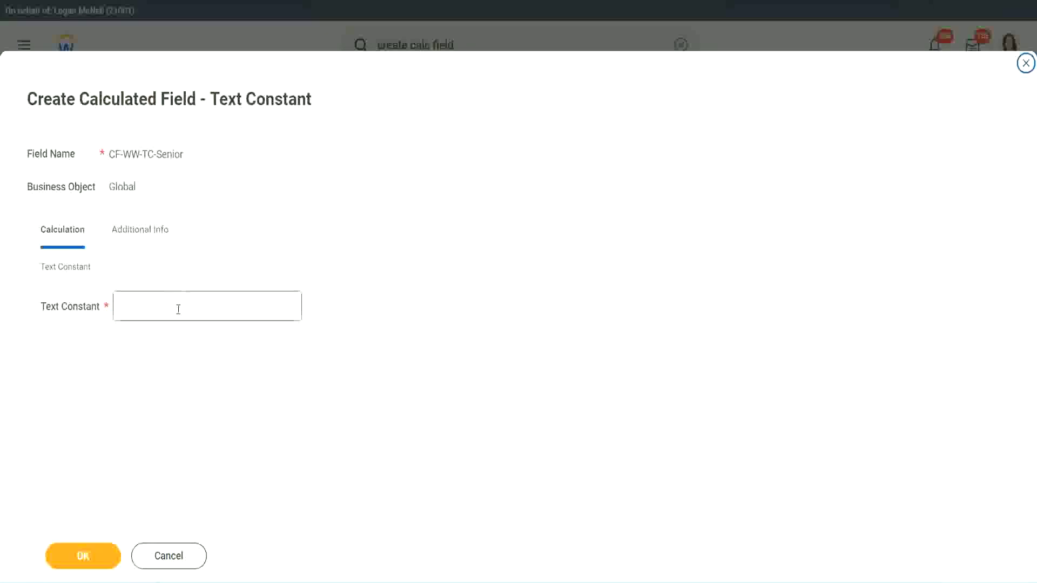
left_click(178, 308)
type("Ser")
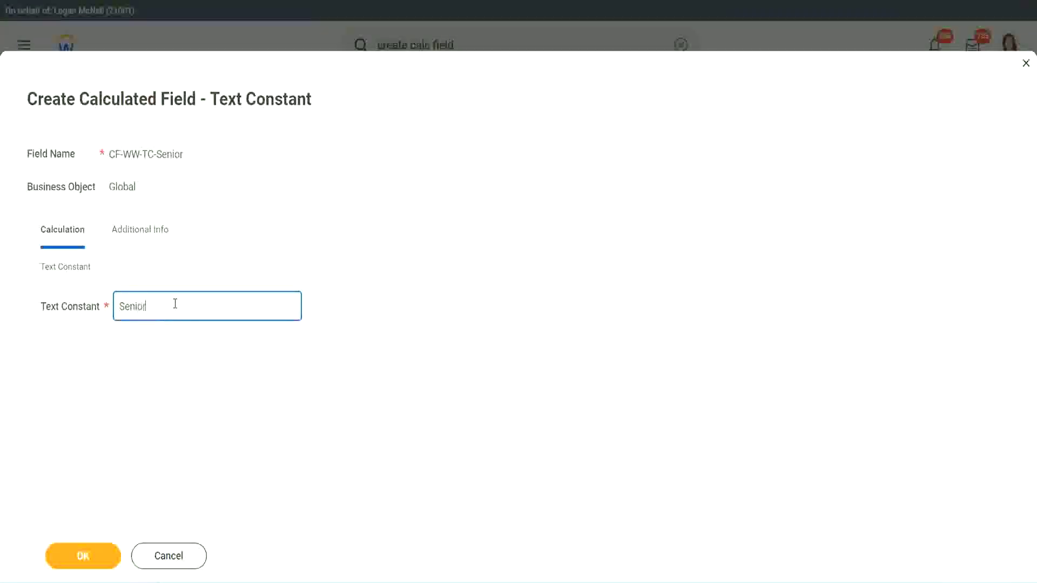
left_click(103, 561)
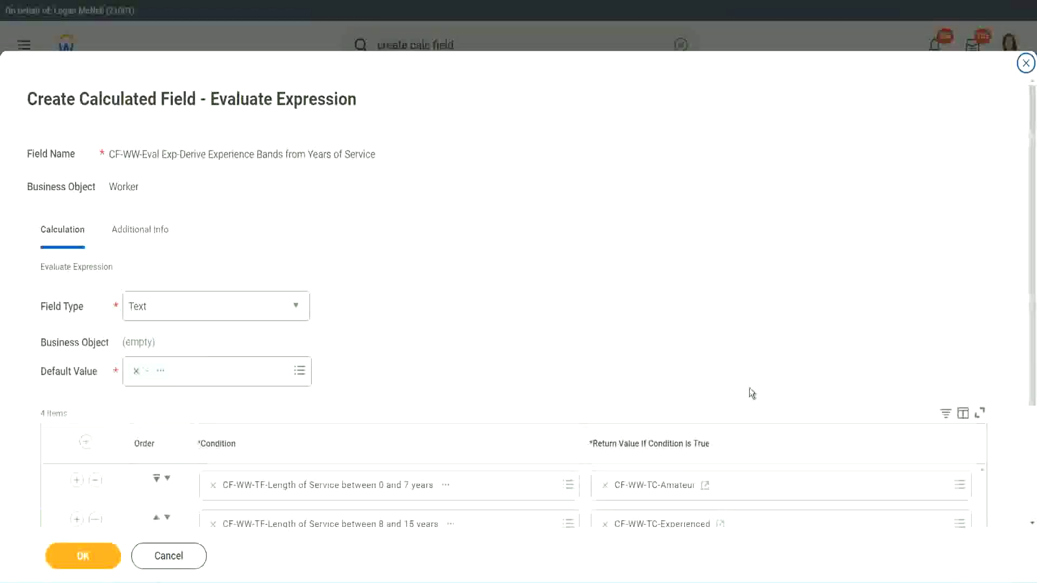
scroll(749, 393, "down", 2)
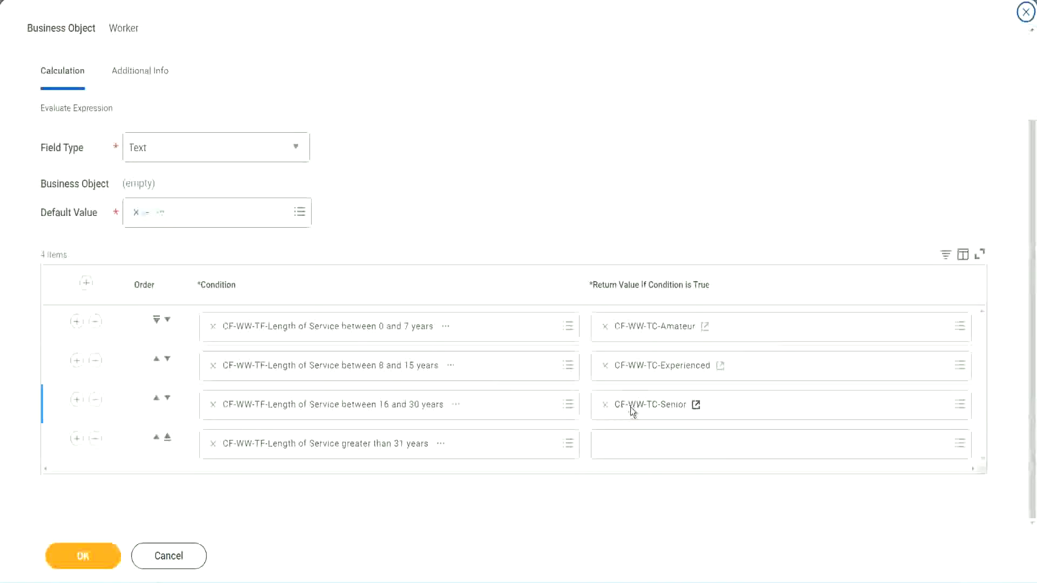
- Start the fourth row's return value as CF-WW-TC-Legend on the Global business object
right_click(630, 406)
left_click(651, 468)
left_click(631, 446)
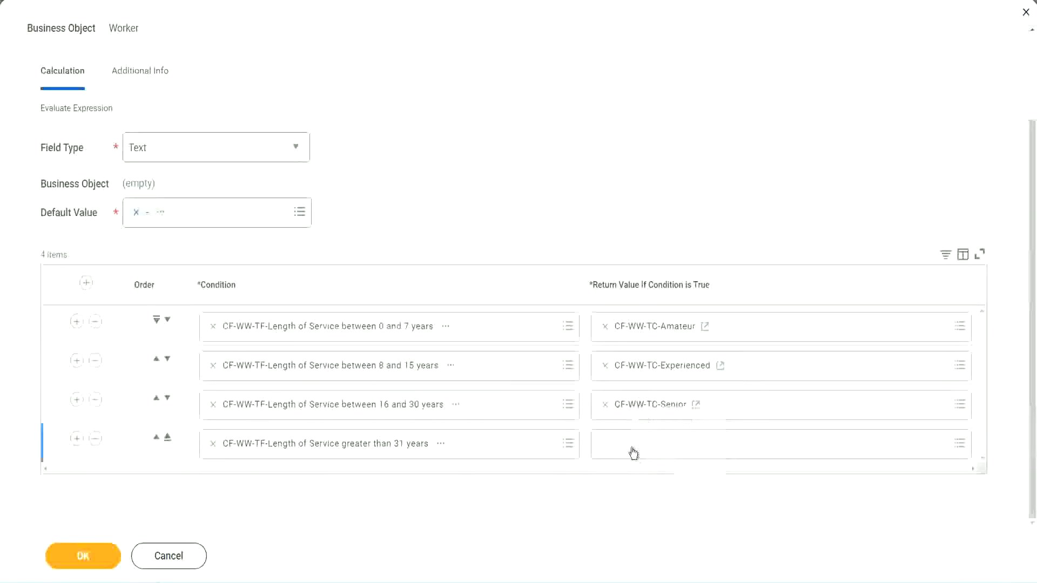
left_click(641, 419)
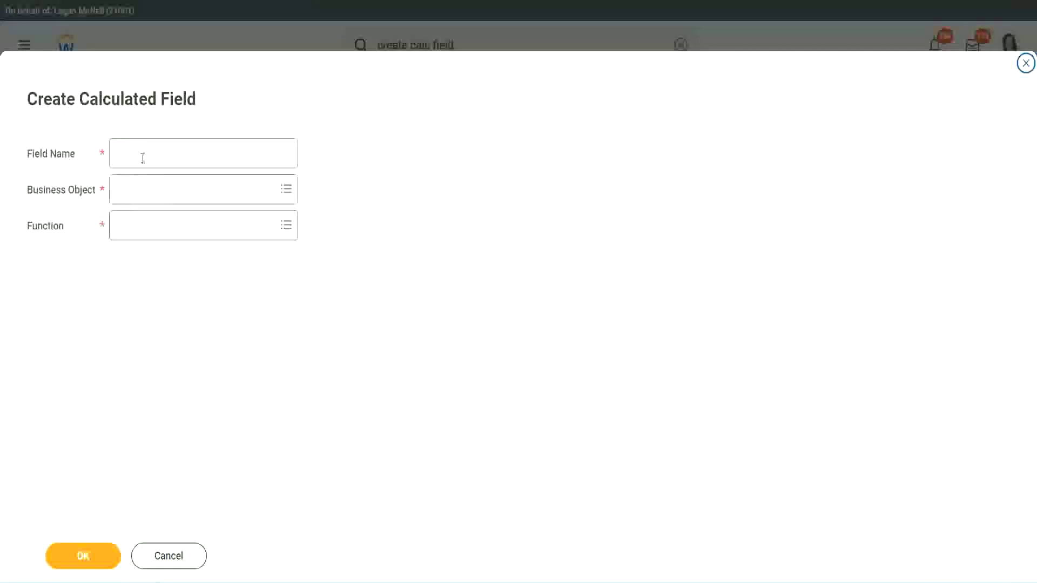
left_click(143, 158)
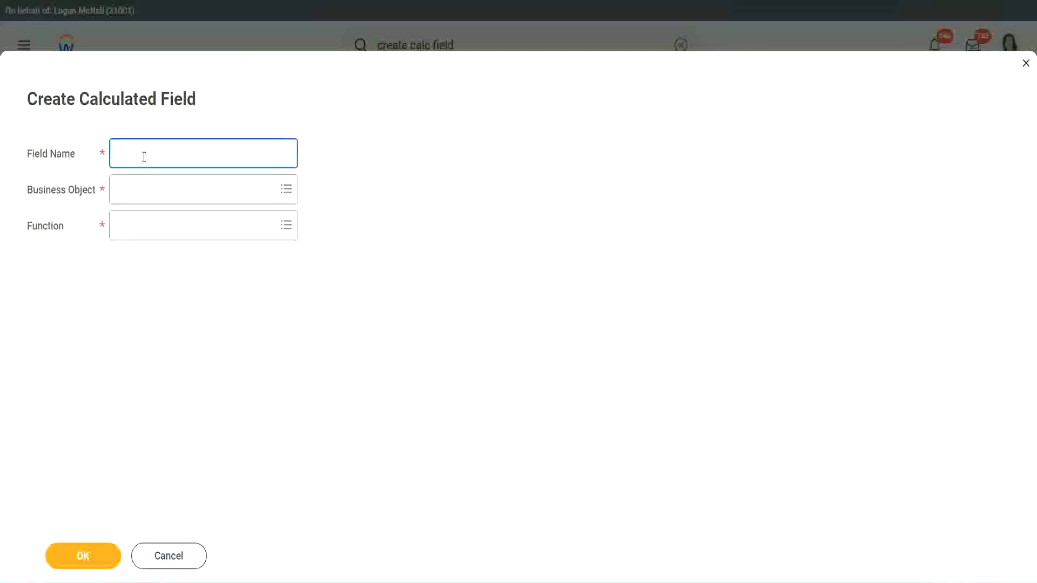
type("CF-WW-TC-Senior")
double_click(176, 153)
type("Legend")
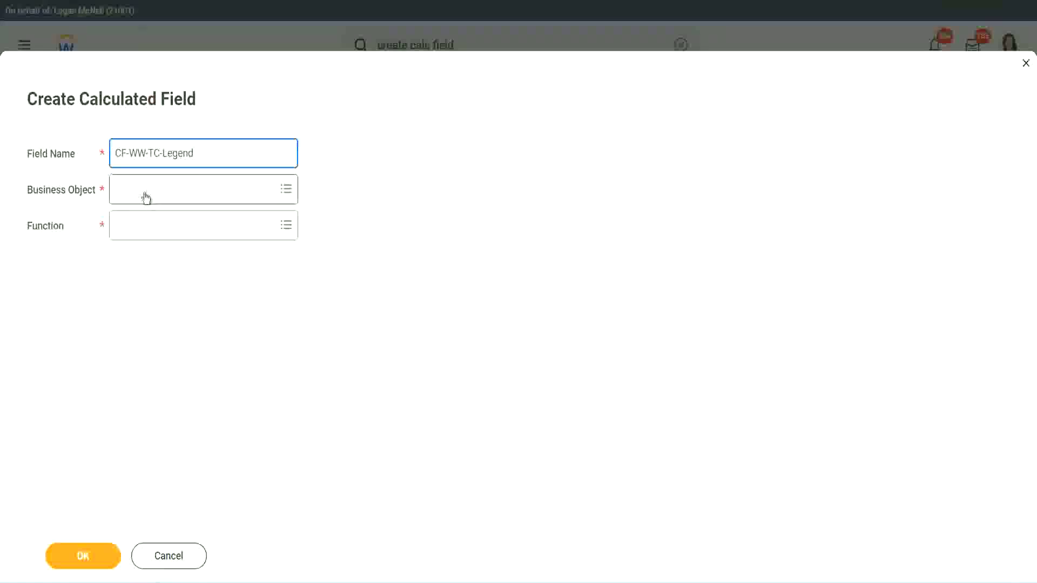
left_click(146, 199)
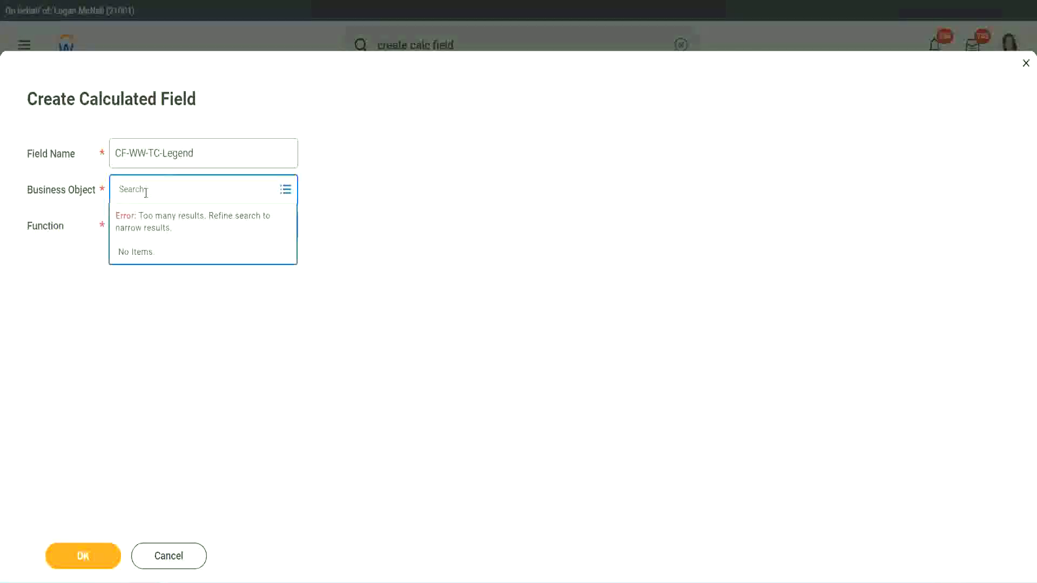
type("Globa")
type("l")
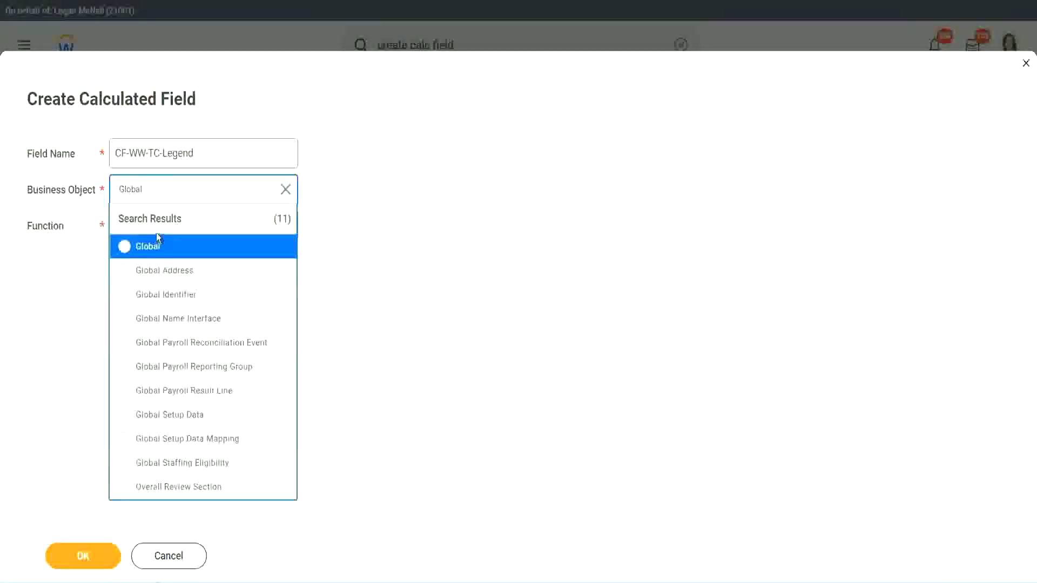
left_click(153, 247)
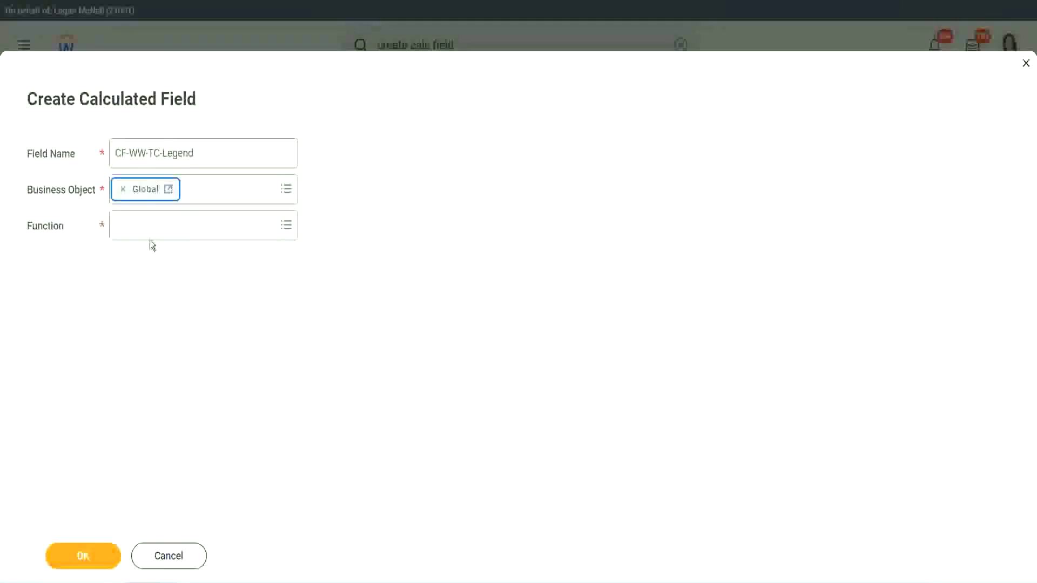
- Give CF-WW-TC-Legend the Text Constant function with value Legend and save it
left_click(150, 225)
type("tc")
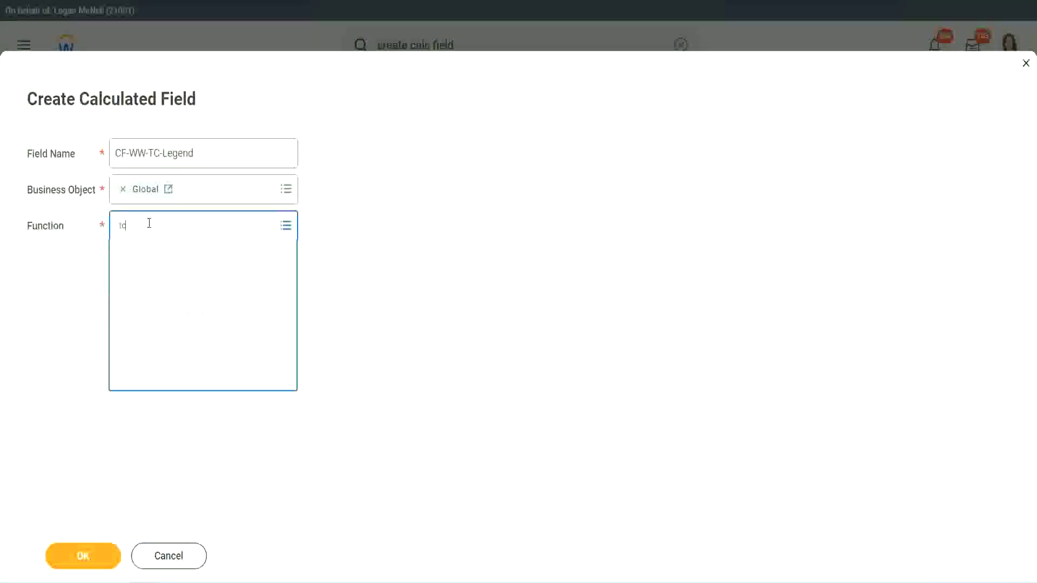
key("Return")
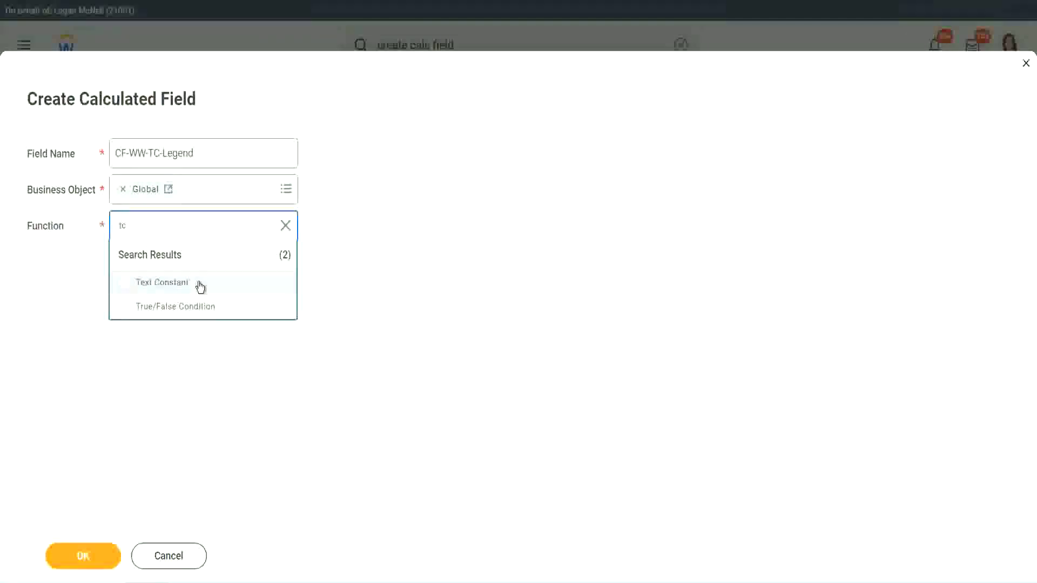
left_click(192, 283)
left_click(66, 552)
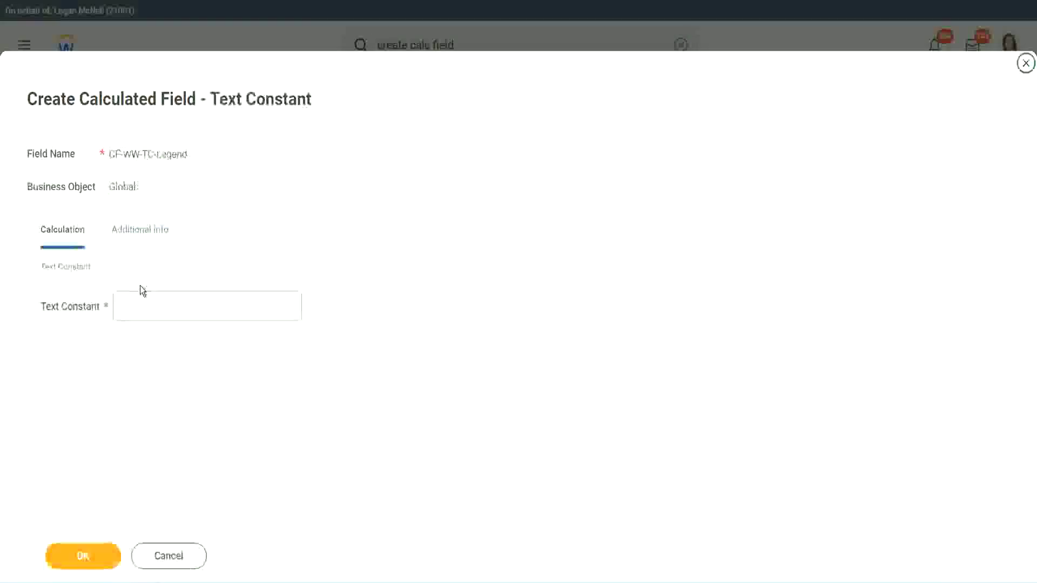
left_click(134, 307)
type("end")
left_click(92, 556)
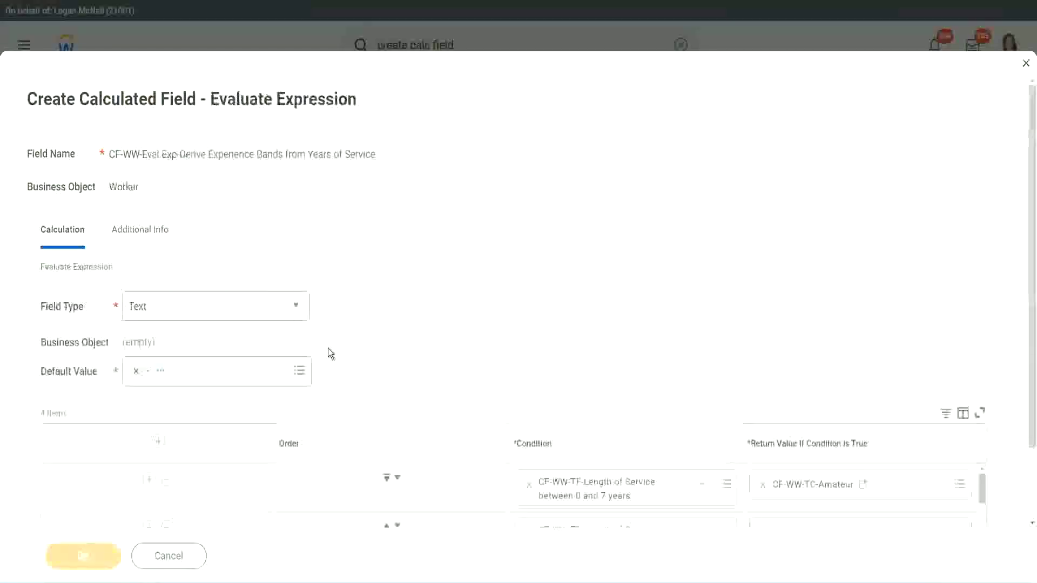
scroll(549, 286, "down", 3)
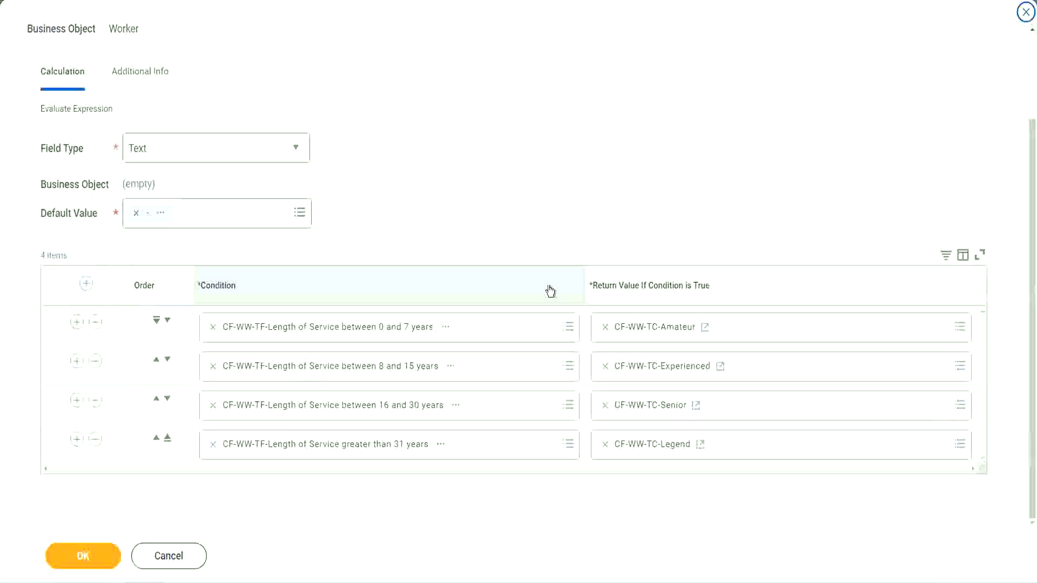
scroll(441, 222, "up", 1)
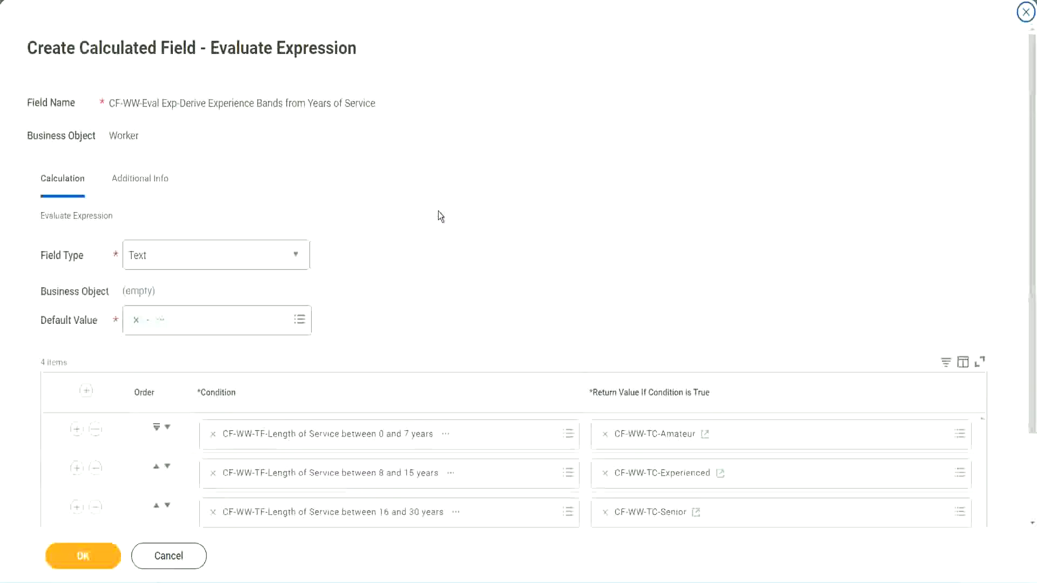
scroll(438, 216, "down", 2)
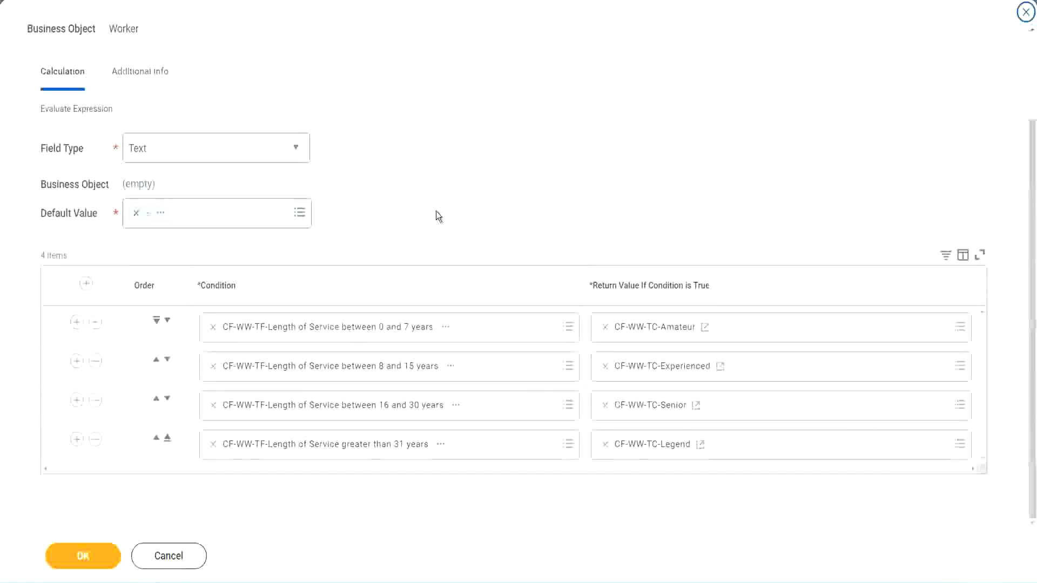
left_click(312, 371)
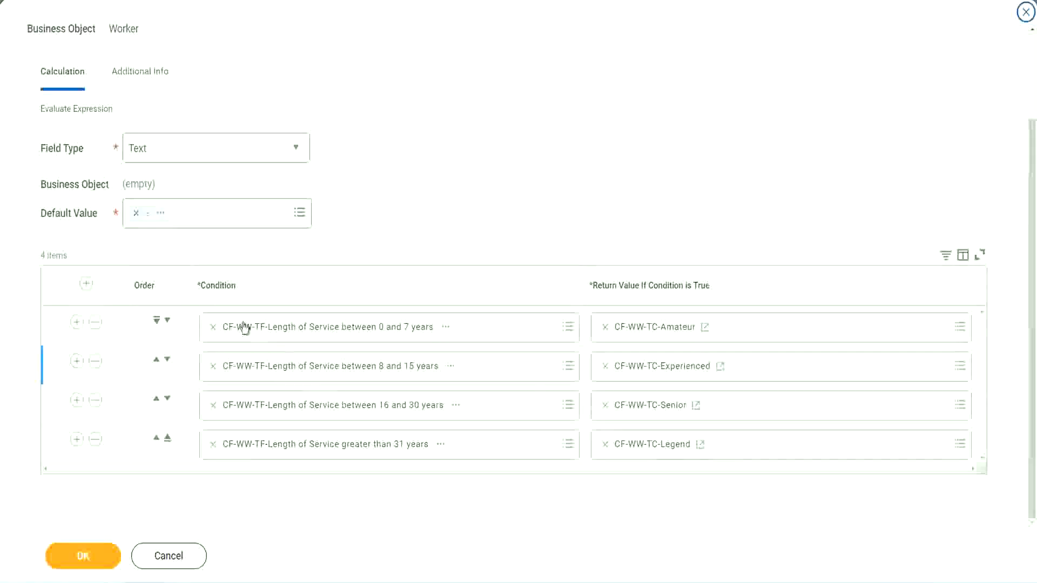
left_click(244, 328)
left_click(172, 414)
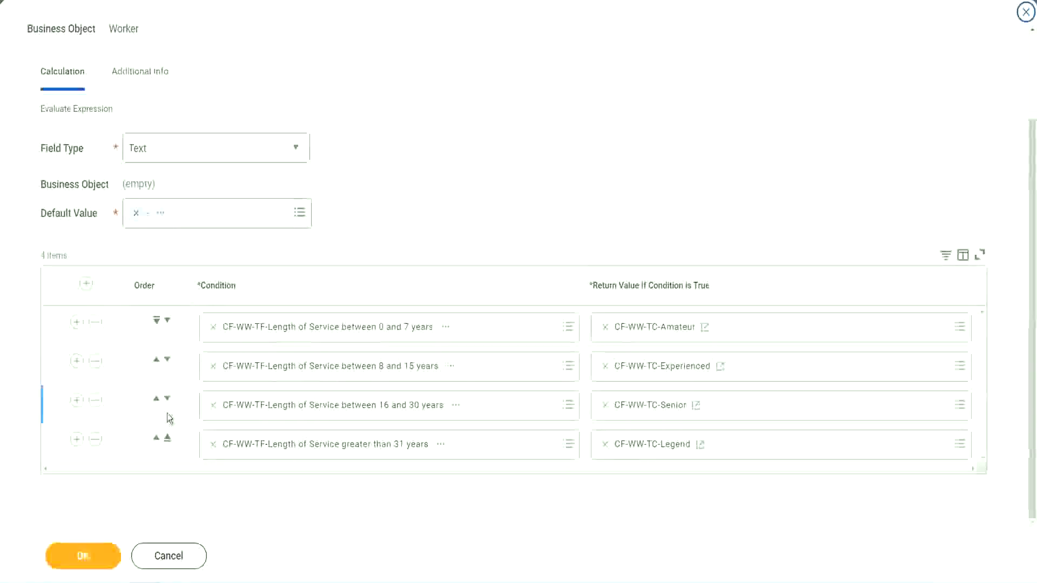
left_click(326, 333)
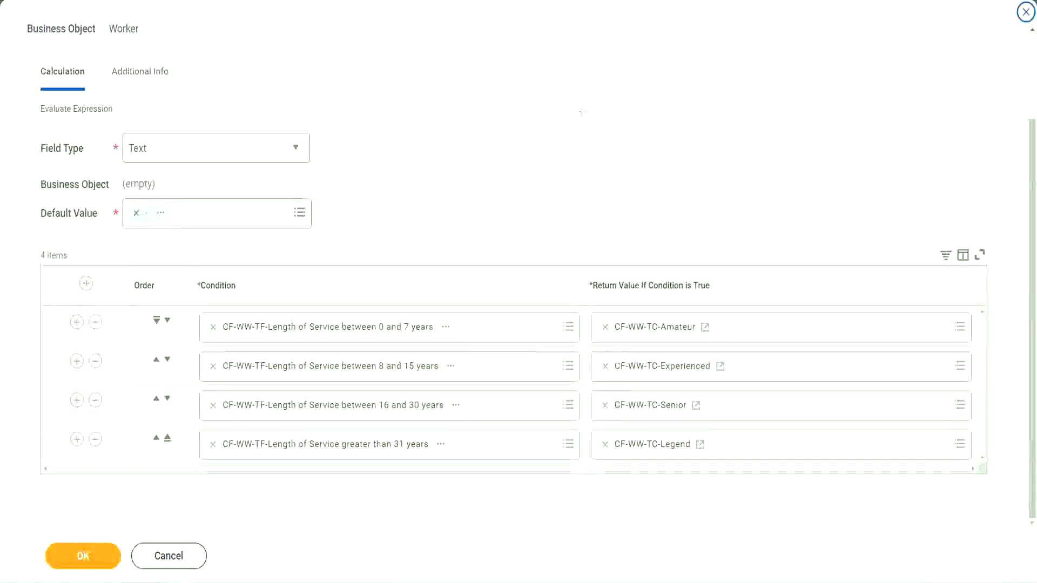
left_click_drag(664, 154, 672, 254)
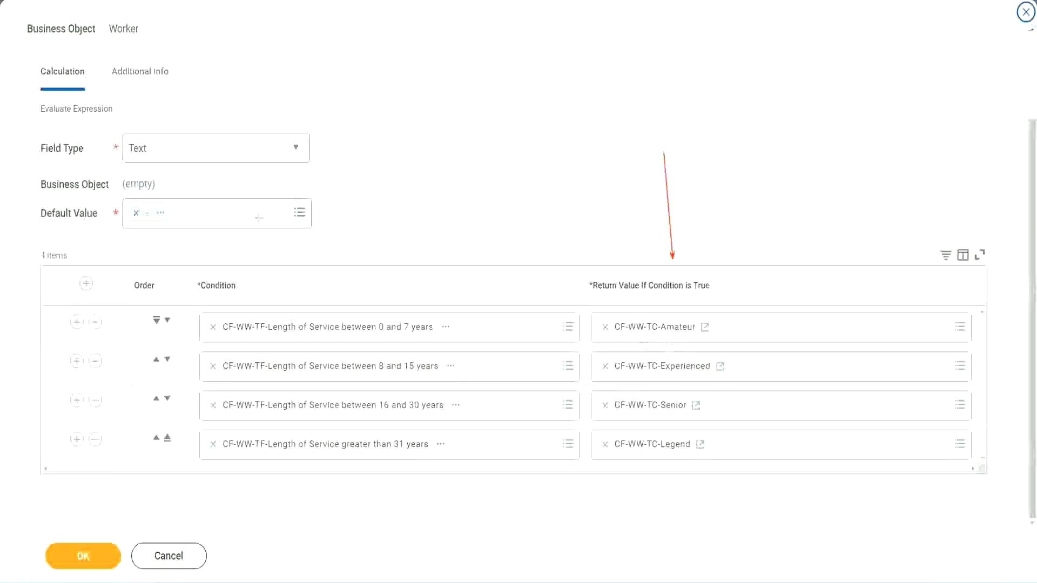
left_click_drag(128, 93, 133, 130)
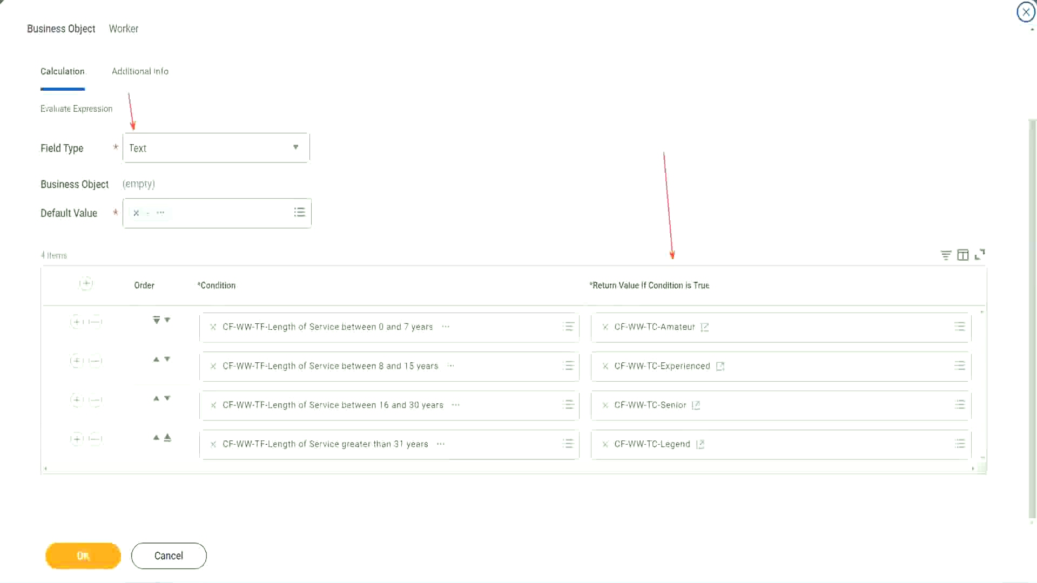
- Save the Experience Bands field, copy its name, and bring up the WW Employee Details report's related actions
left_click(89, 557)
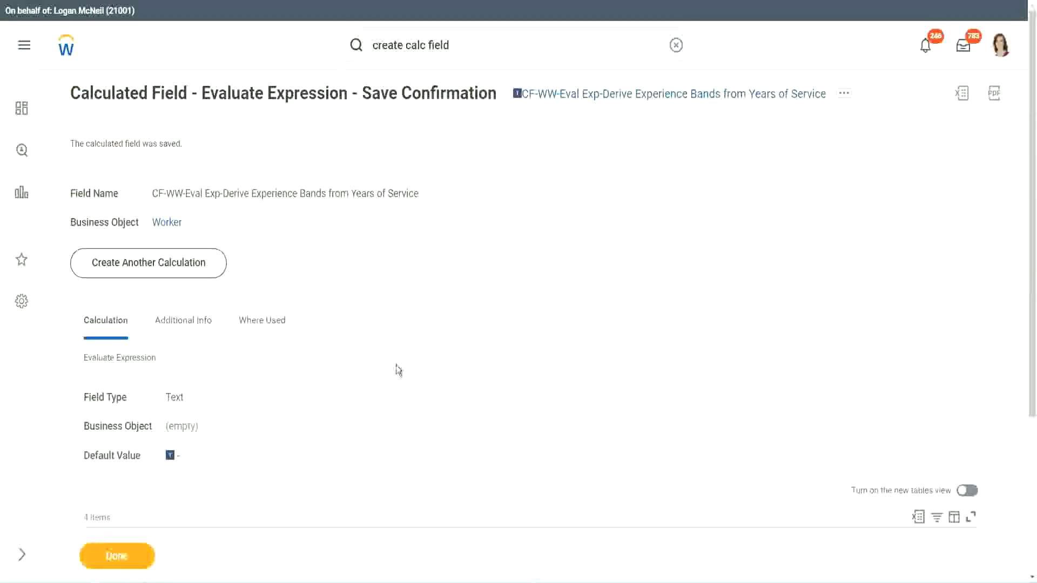
scroll(396, 364, "down", 3)
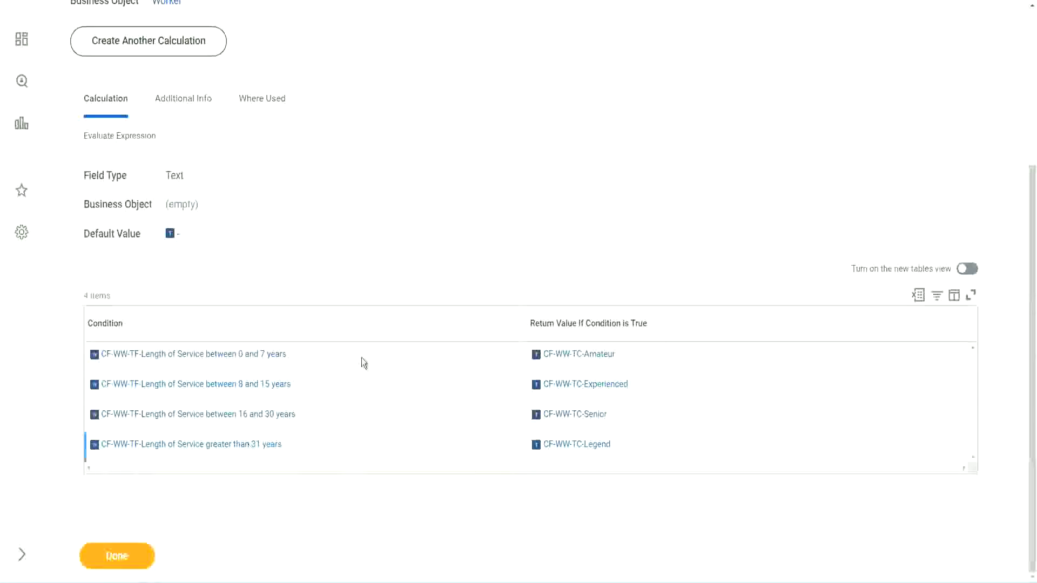
scroll(273, 335, "up", 3)
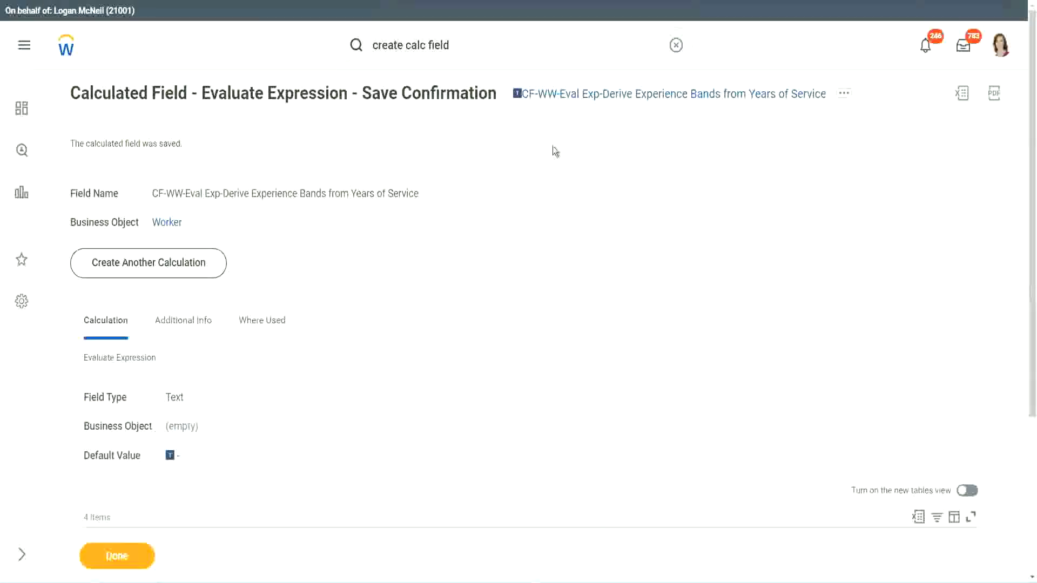
right_click(608, 103)
left_click(639, 160)
left_click(114, 558)
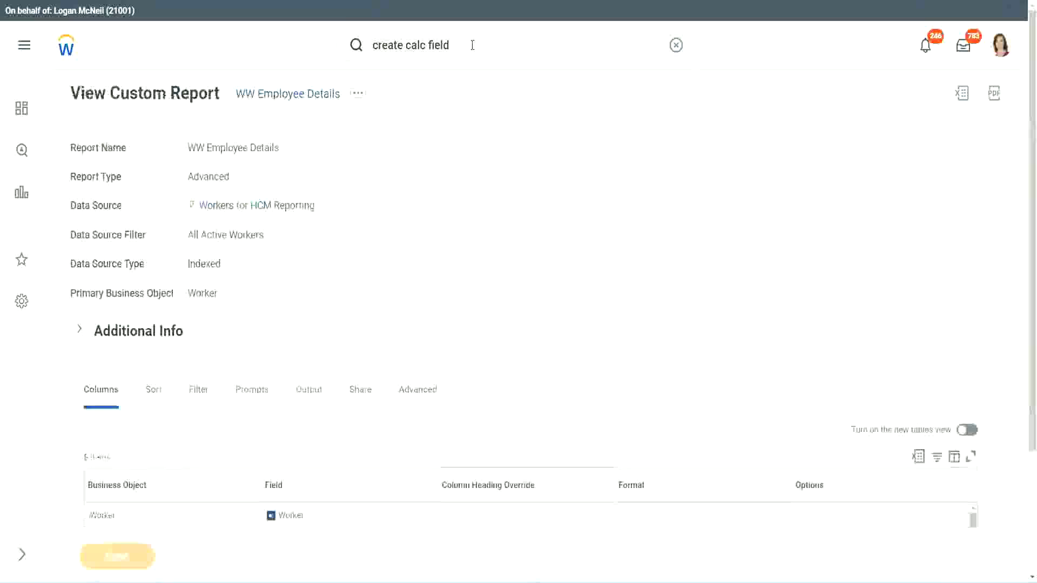
left_click(357, 94)
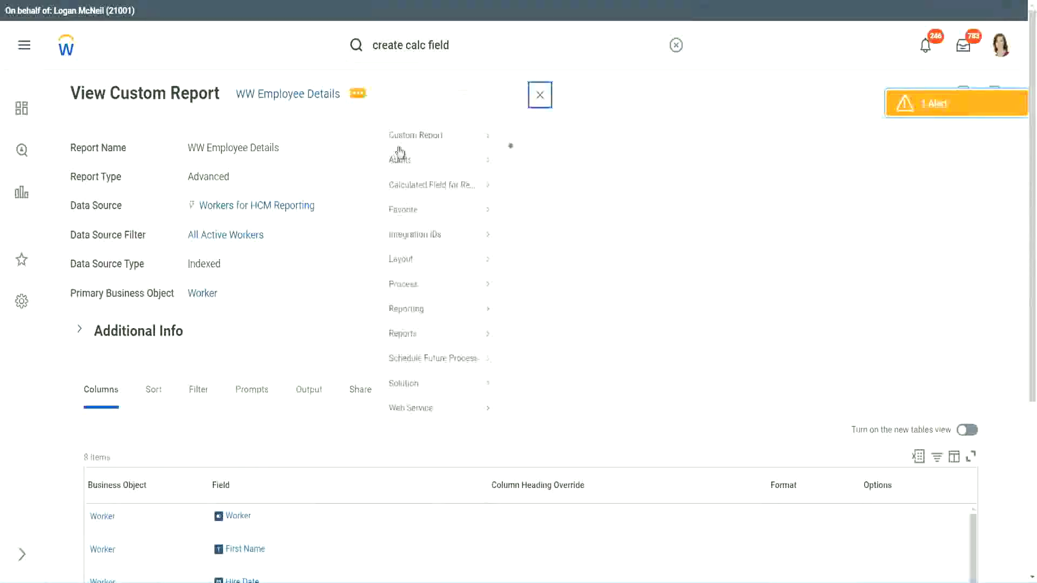
- Insert an empty column row after Years of Service, move it to the end, and delete the Substring row
mouse_move(415, 135)
left_click(526, 158)
scroll(378, 235, "down", 3)
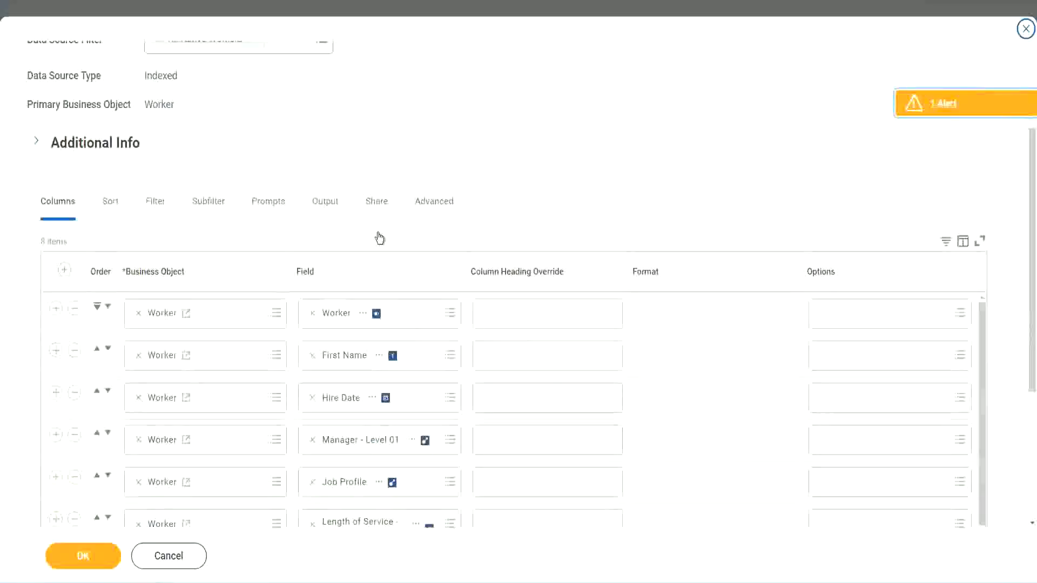
scroll(378, 237, "down", 2)
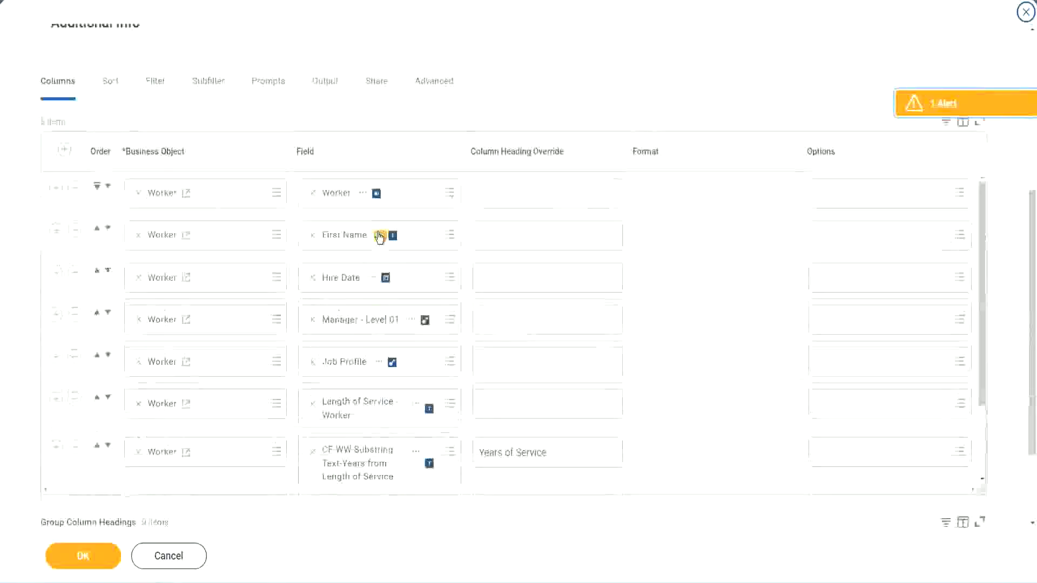
left_click(56, 448)
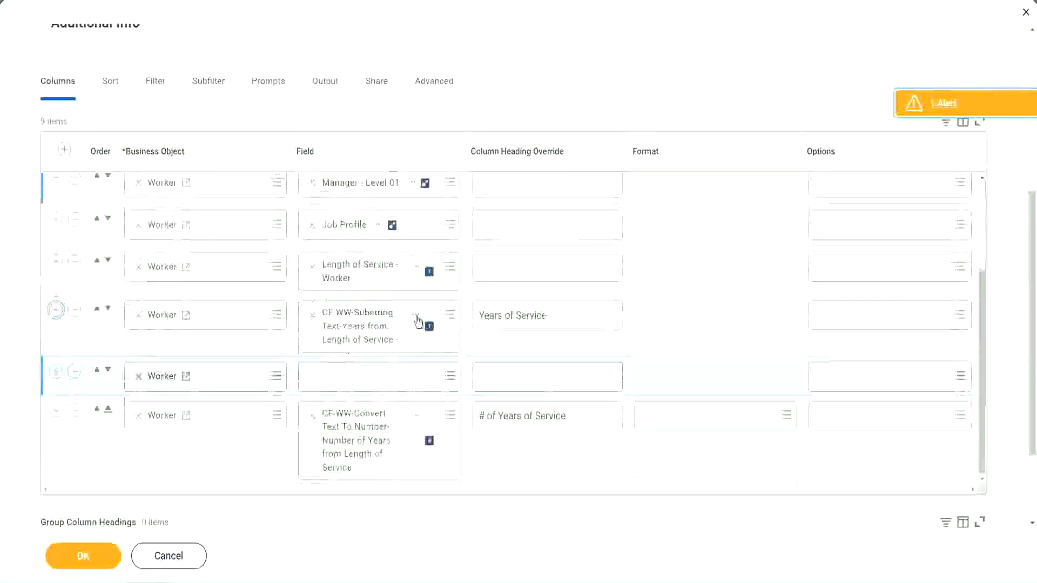
scroll(284, 418, "down", 2)
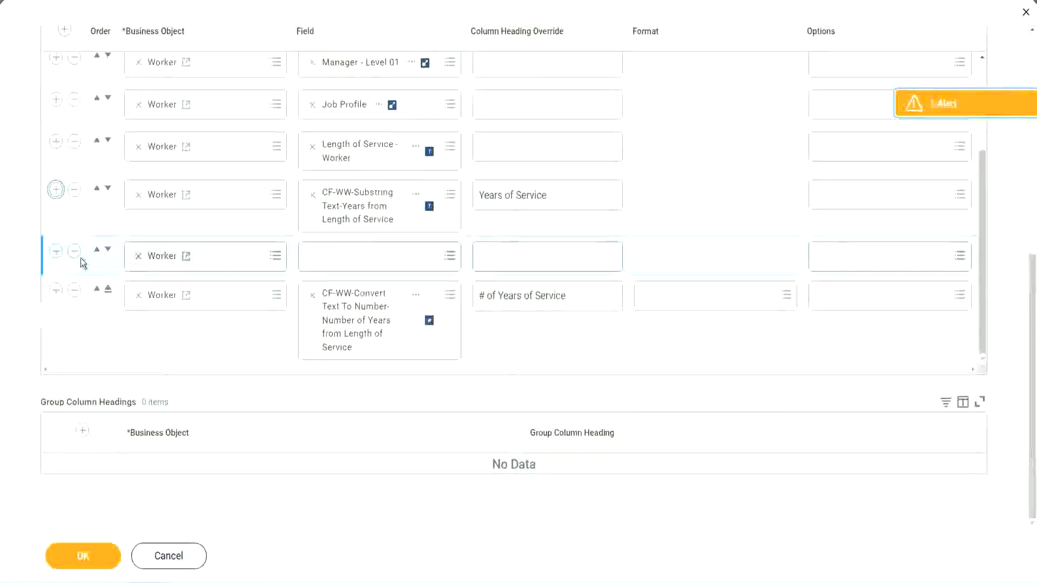
left_click(108, 255)
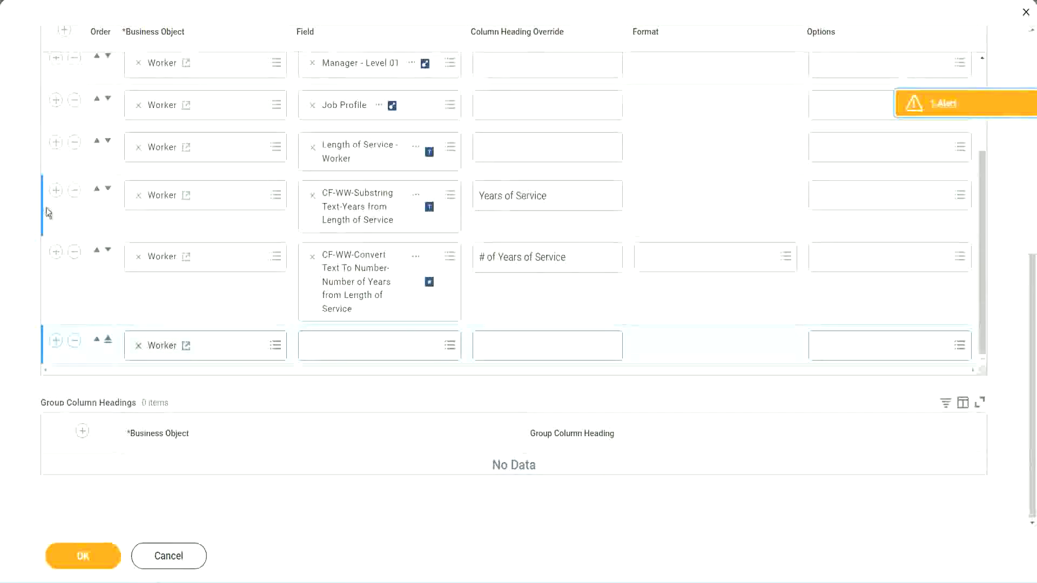
left_click(75, 192)
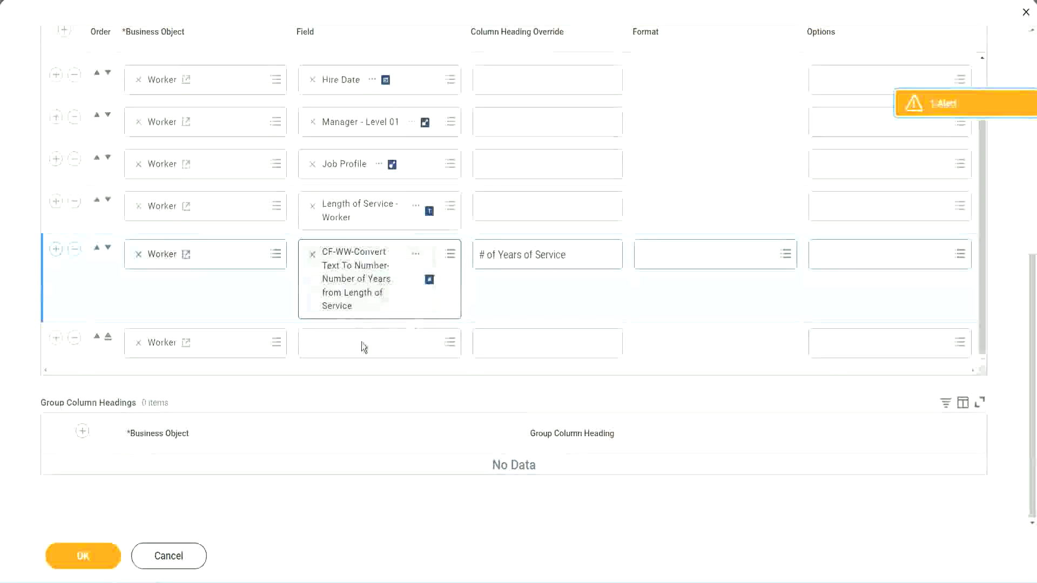
- Set the last column's field to CF-WW-Eval Exp-Derive Experience Bands from Years of Service, headed Experience Bands, save and run
left_click(338, 343)
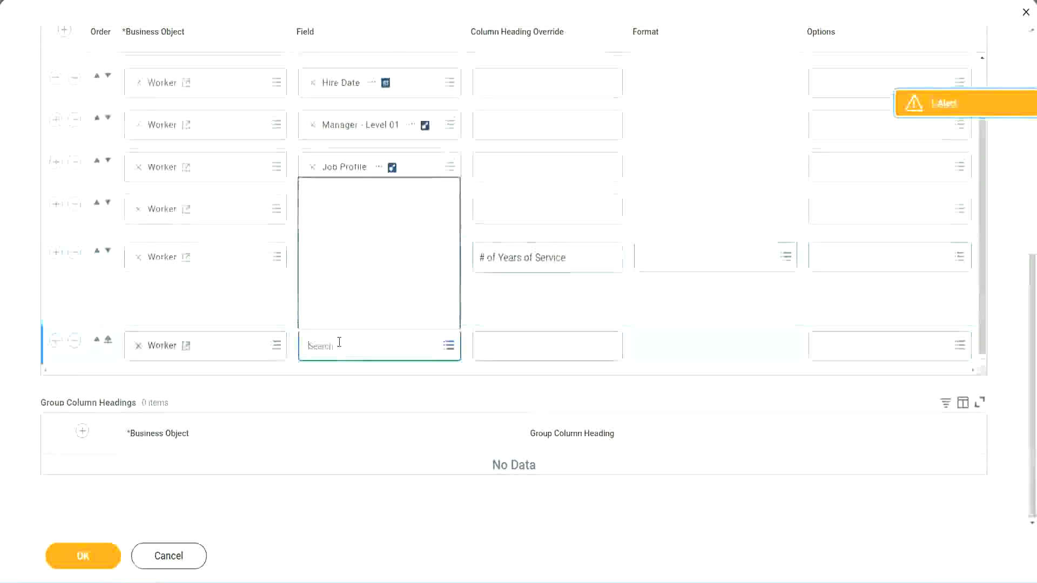
key("ctrl+v")
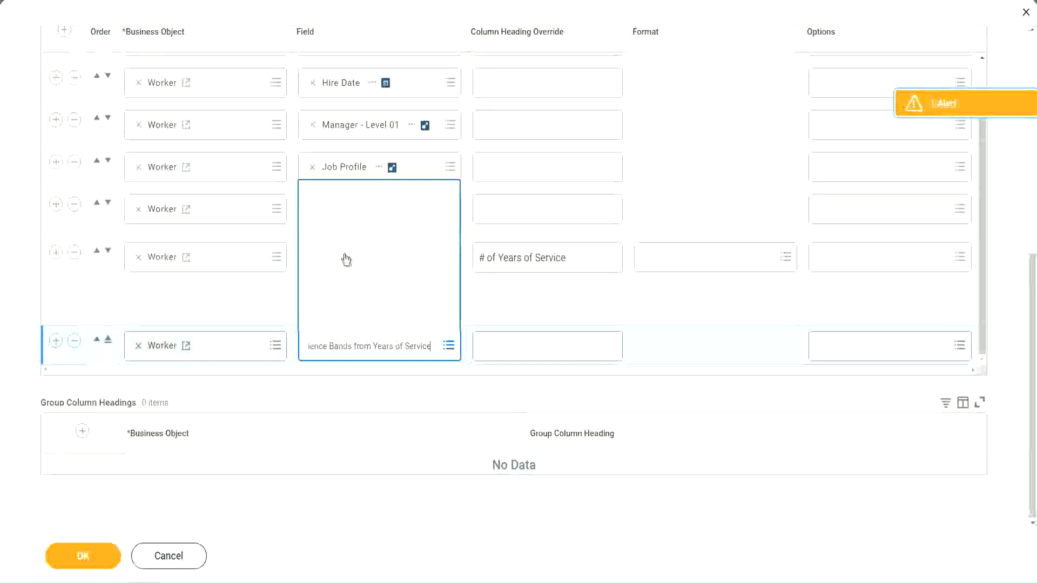
left_click(530, 310)
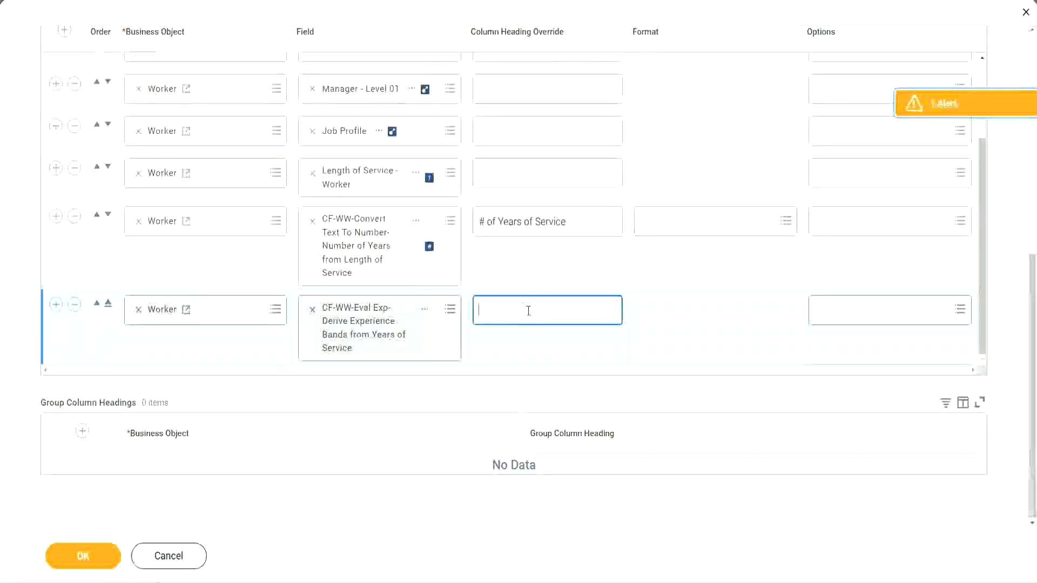
type("Exper")
type("ience Bands")
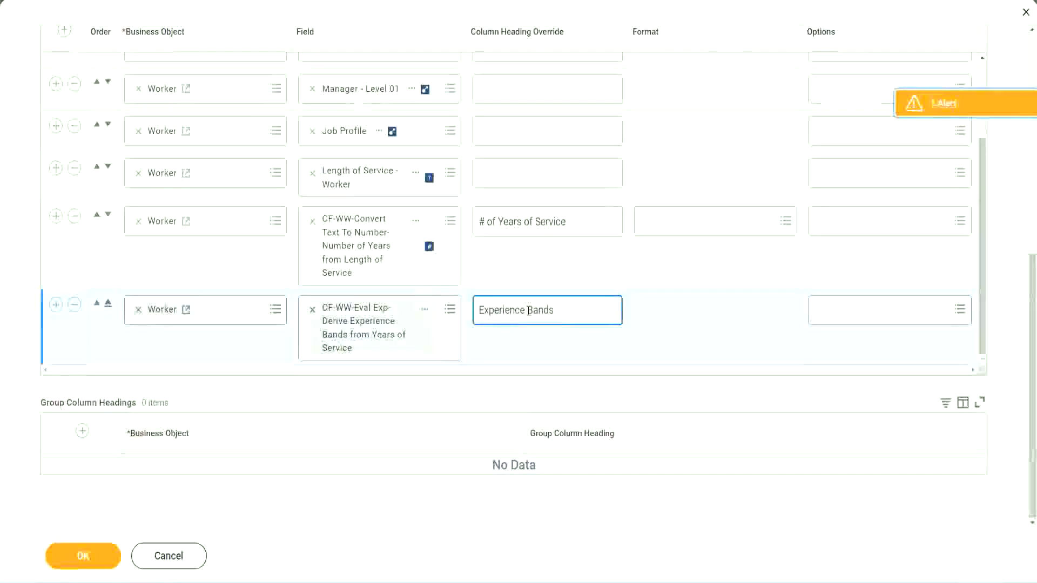
left_click(102, 557)
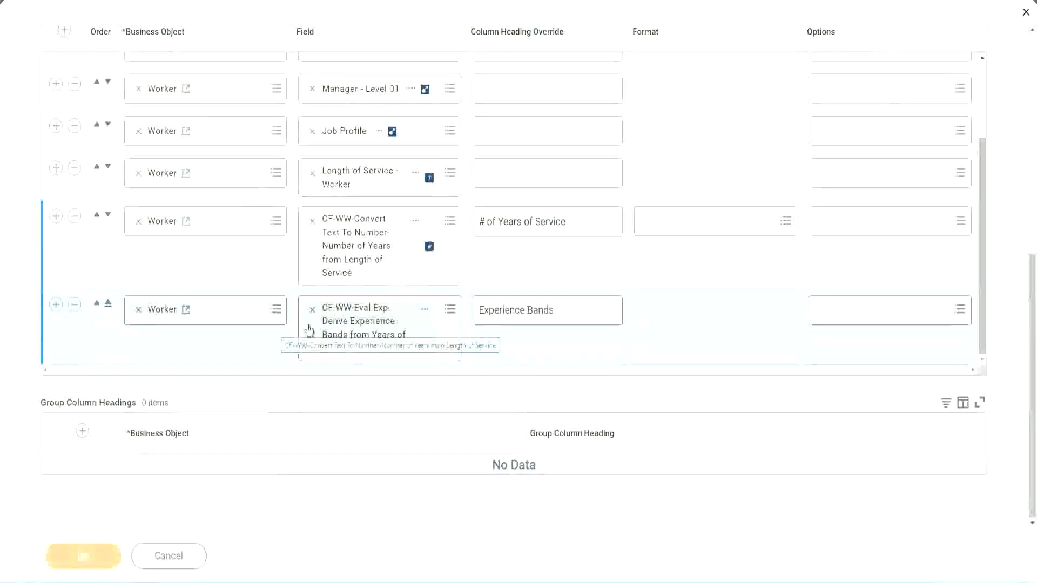
scroll(324, 365, "down", 3)
left_click(119, 557)
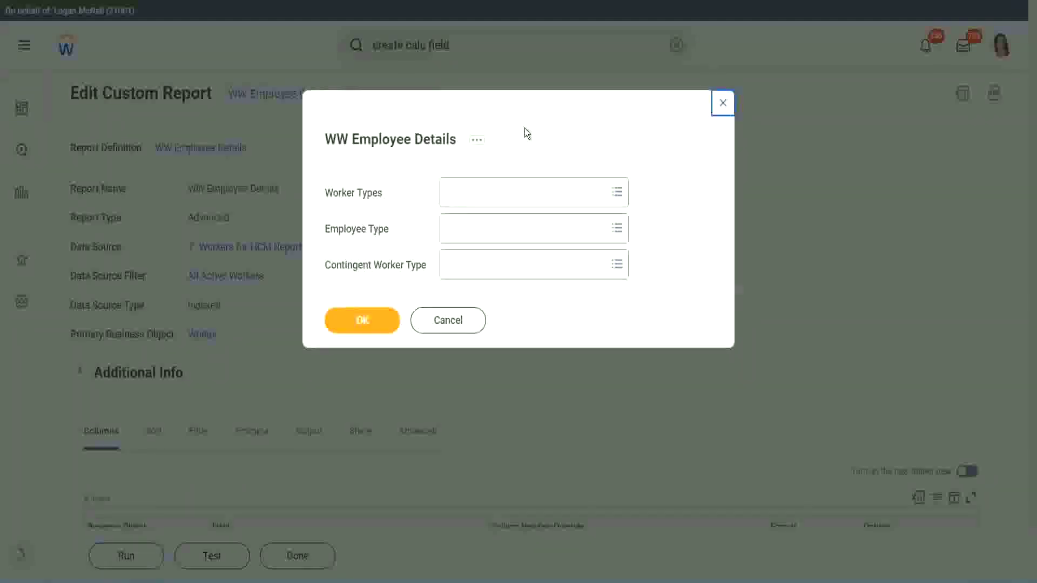
- Run the report with no prompt filters and highlight the first worker's 22 years of service
left_click(364, 331)
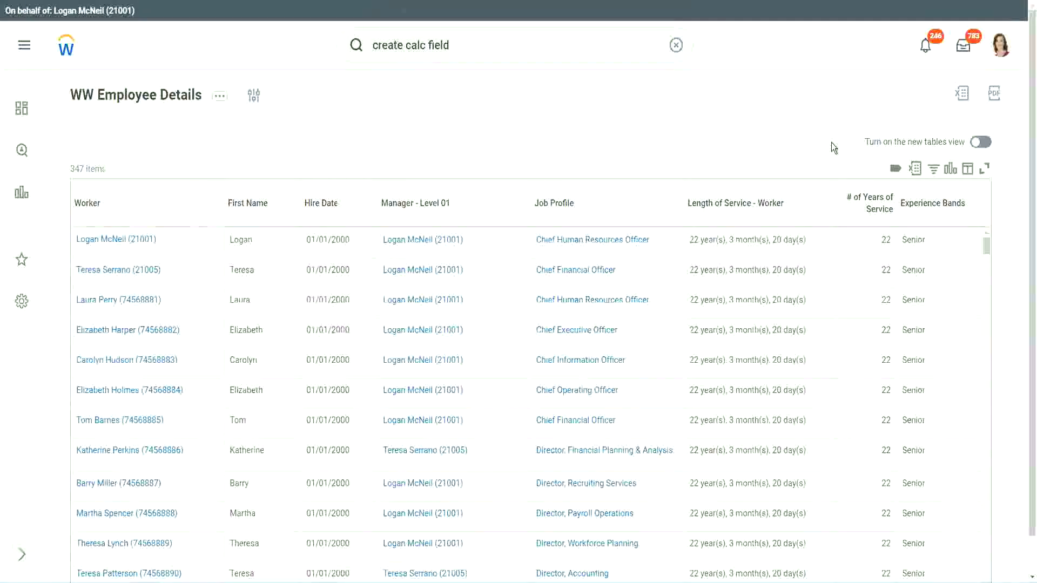
scroll(843, 153, "down", 1)
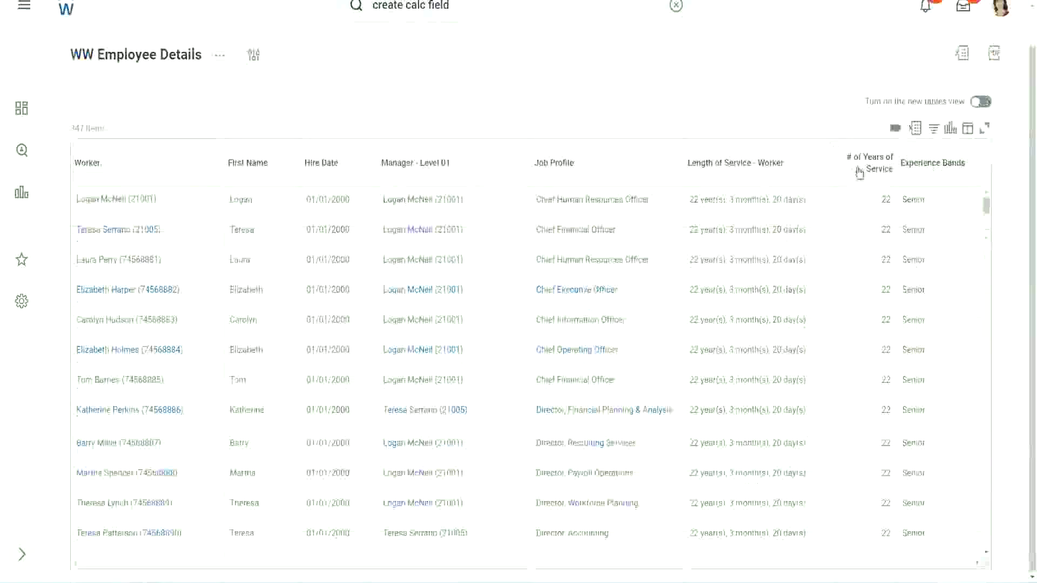
double_click(885, 201)
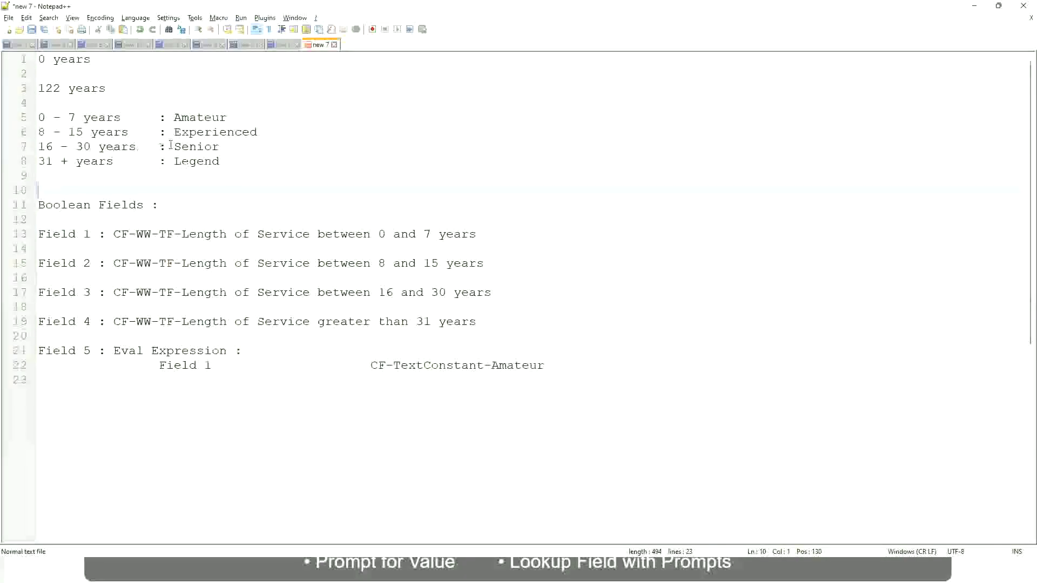
left_click(174, 147)
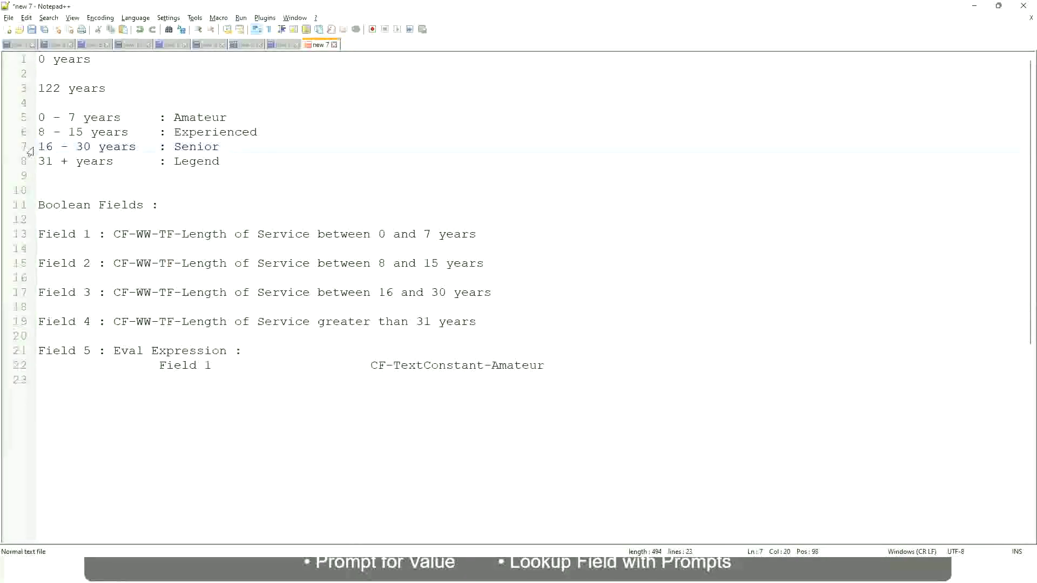
left_click_drag(39, 147, 98, 146)
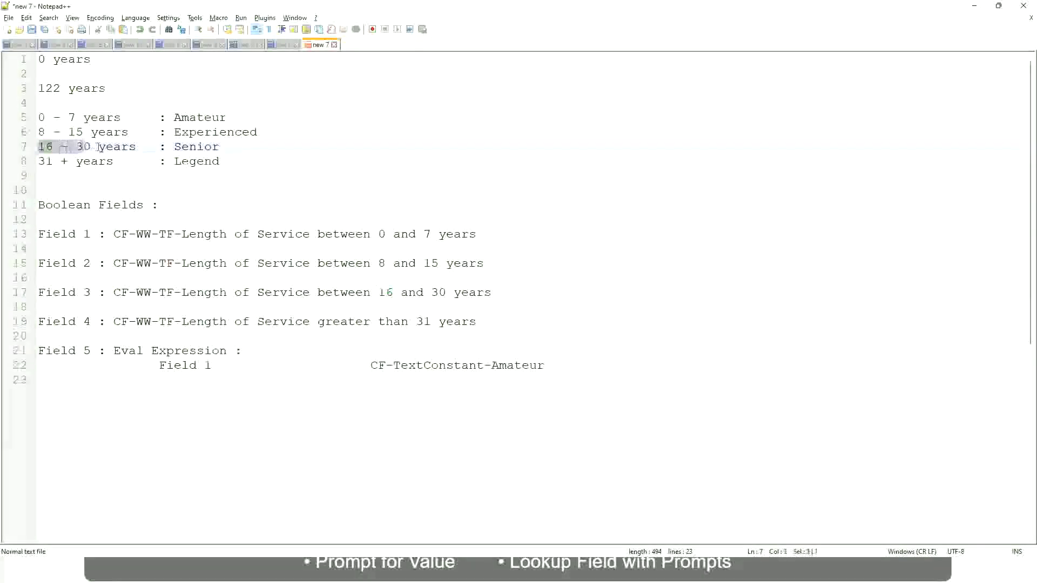
double_click(192, 147)
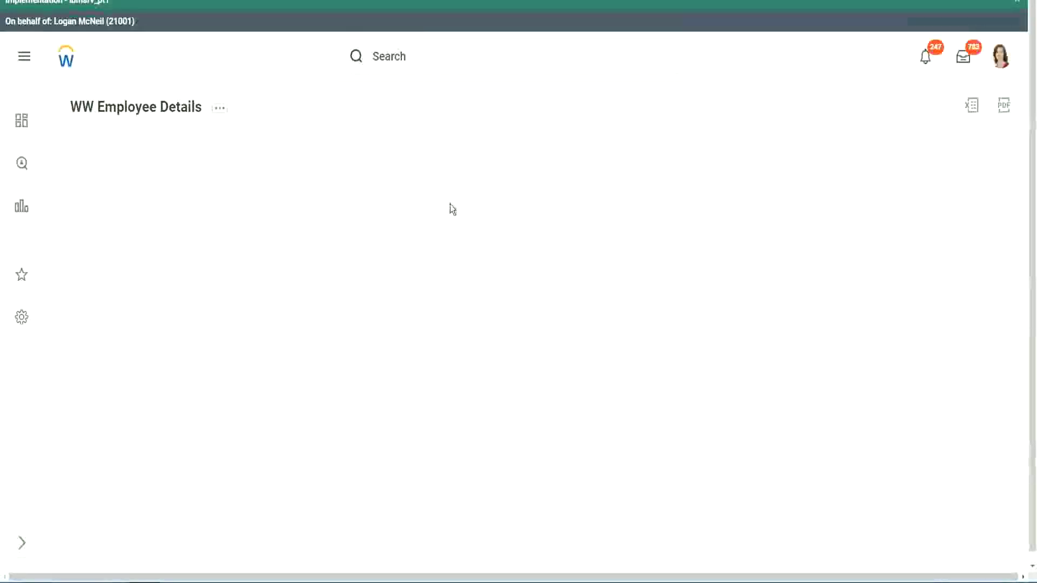
scroll(889, 322, "down", 1)
scroll(895, 328, "down", 1)
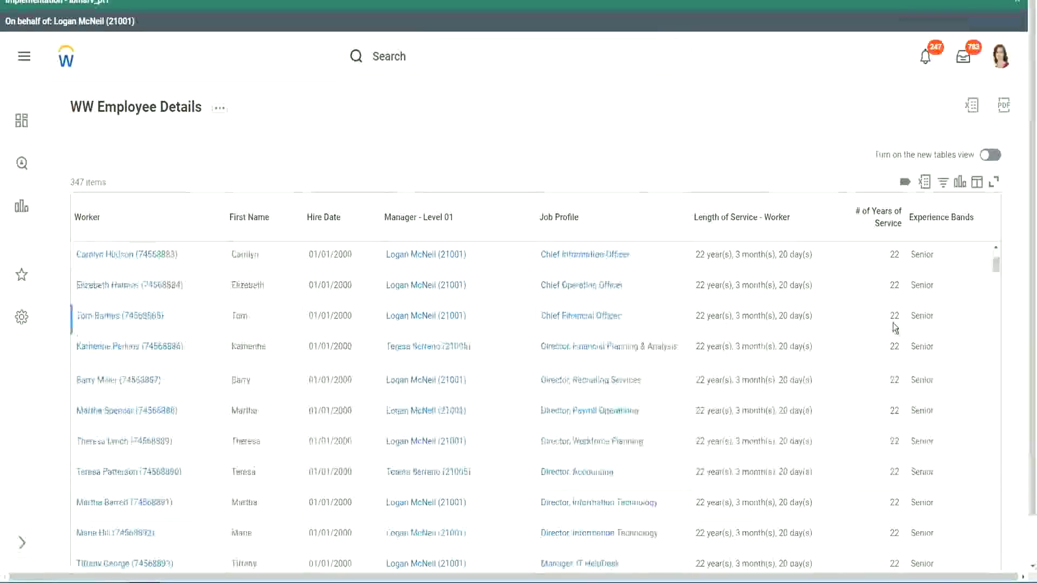
scroll(896, 326, "down", 1)
scroll(896, 326, "down", 2)
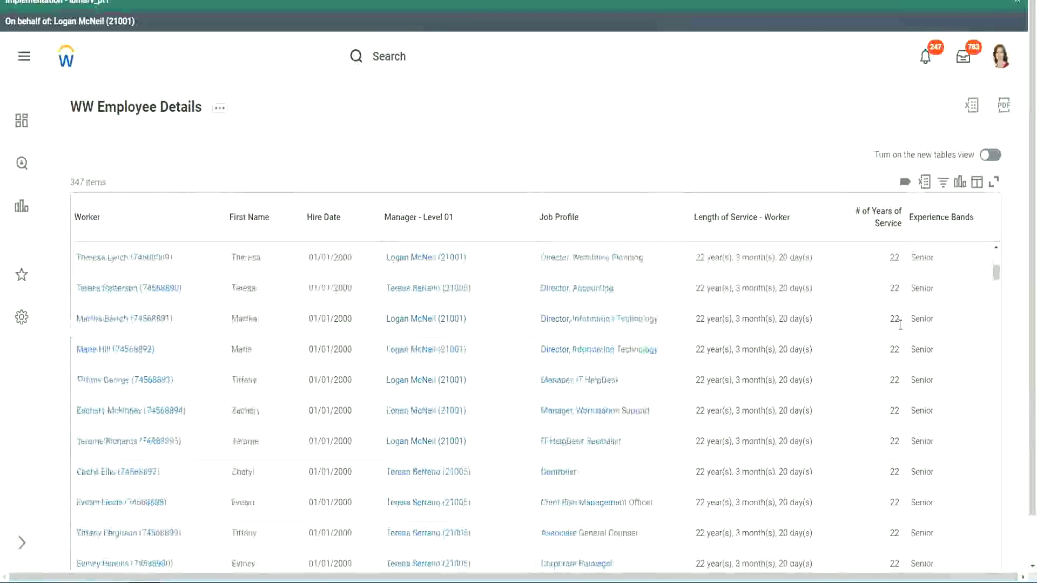
scroll(900, 332, "down", 2)
scroll(903, 357, "down", 2)
scroll(905, 361, "down", 1)
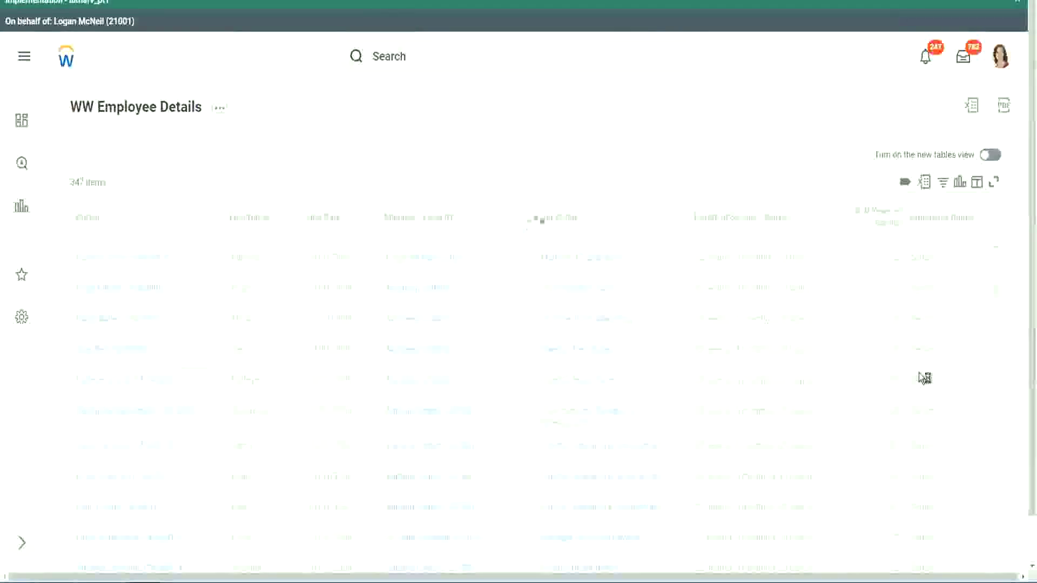
scroll(921, 374, "down", 1)
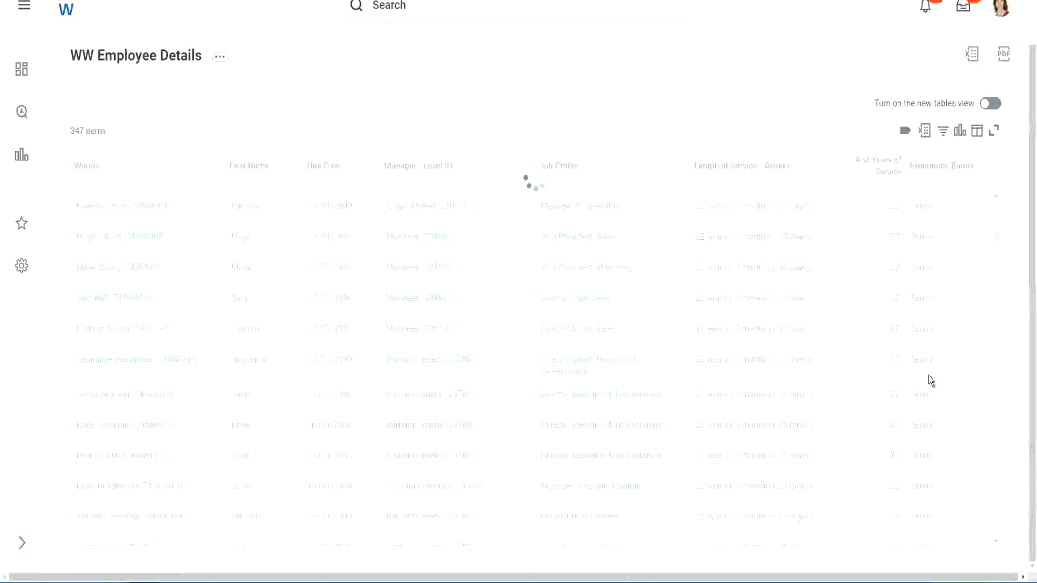
scroll(960, 305, "down", 1)
scroll(961, 305, "down", 1)
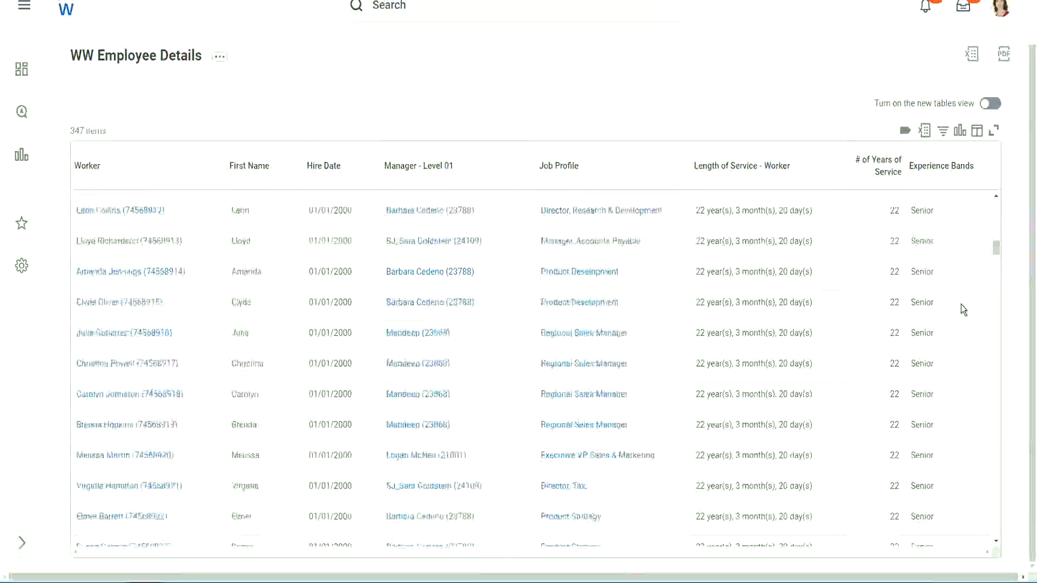
scroll(961, 304, "down", 1)
scroll(961, 304, "down", 1)
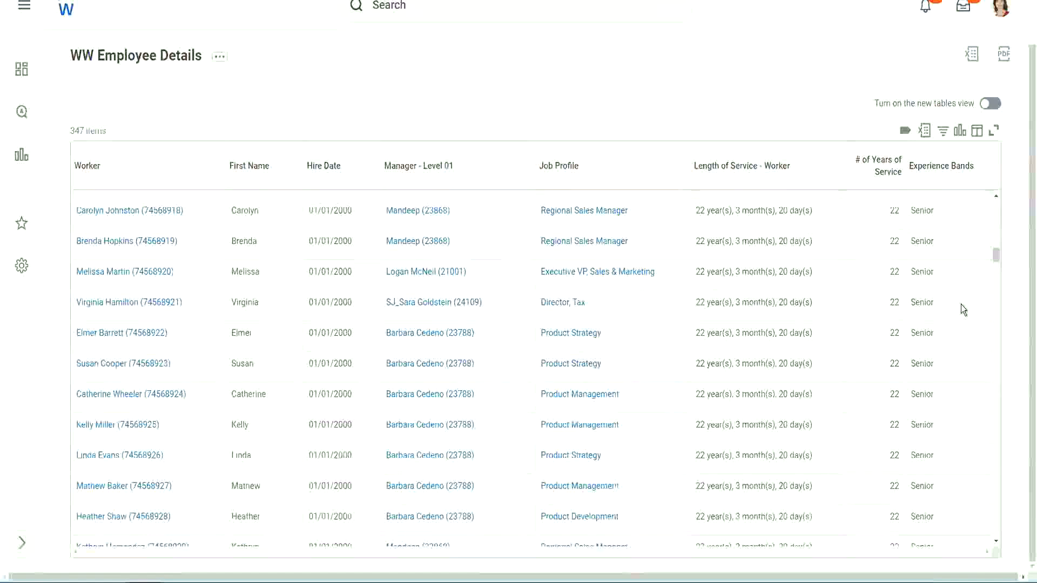
scroll(961, 305, "down", 1)
scroll(960, 304, "down", 1)
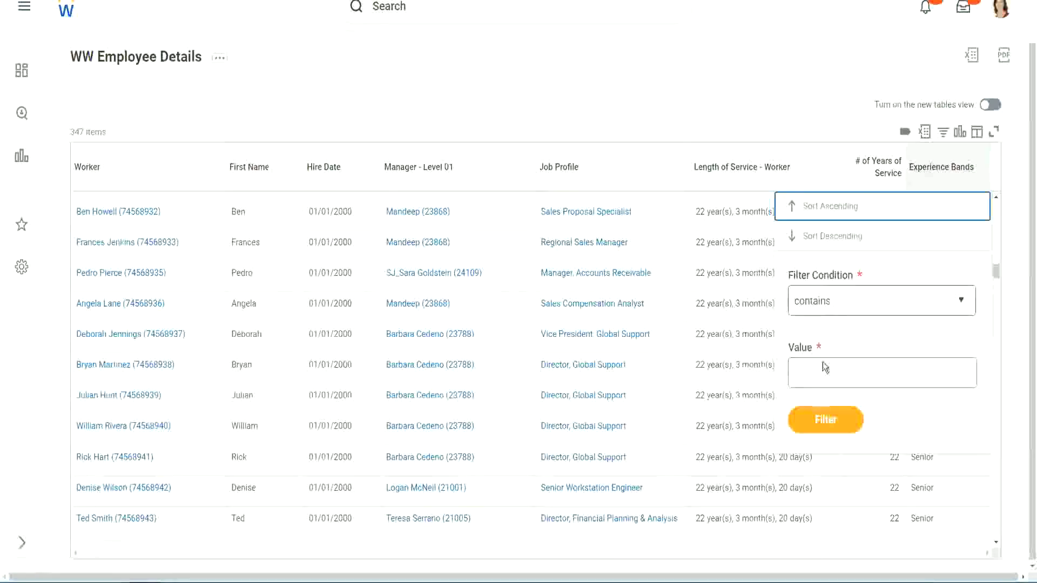
- Filter Experience Bands by Amateur (no rows), then replace the value with Legend to show 107 of 347 workers
left_click(823, 364)
type("Amateur")
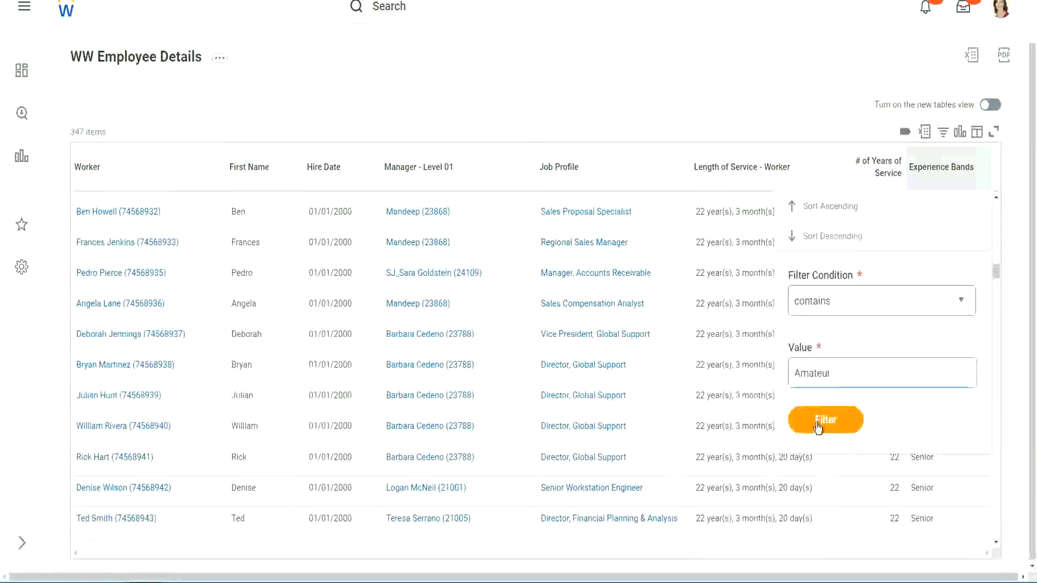
left_click(818, 424)
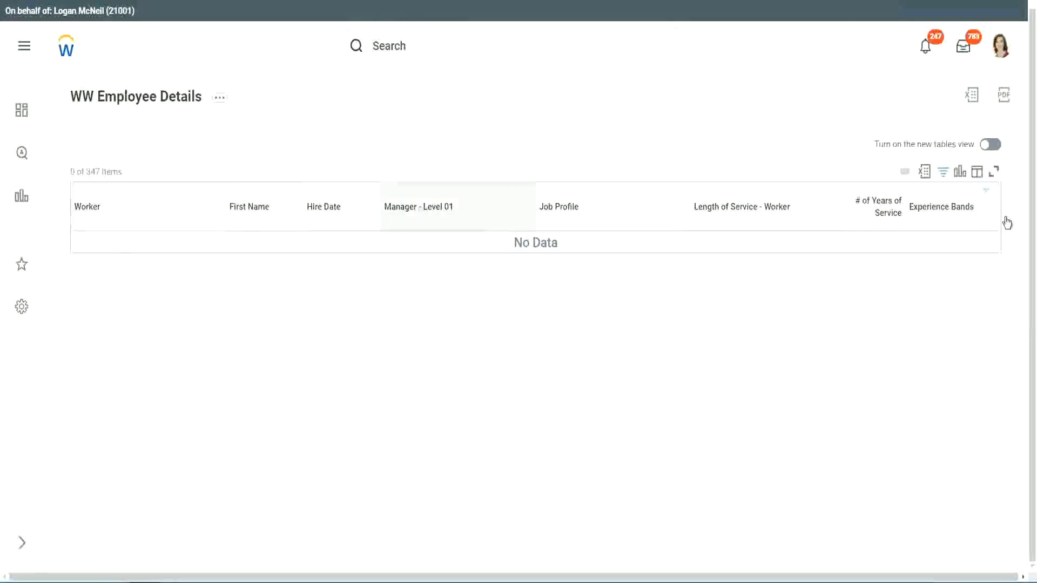
left_click(938, 211)
left_click(862, 354)
key("ctrl+a")
type("Legend")
left_click(832, 406)
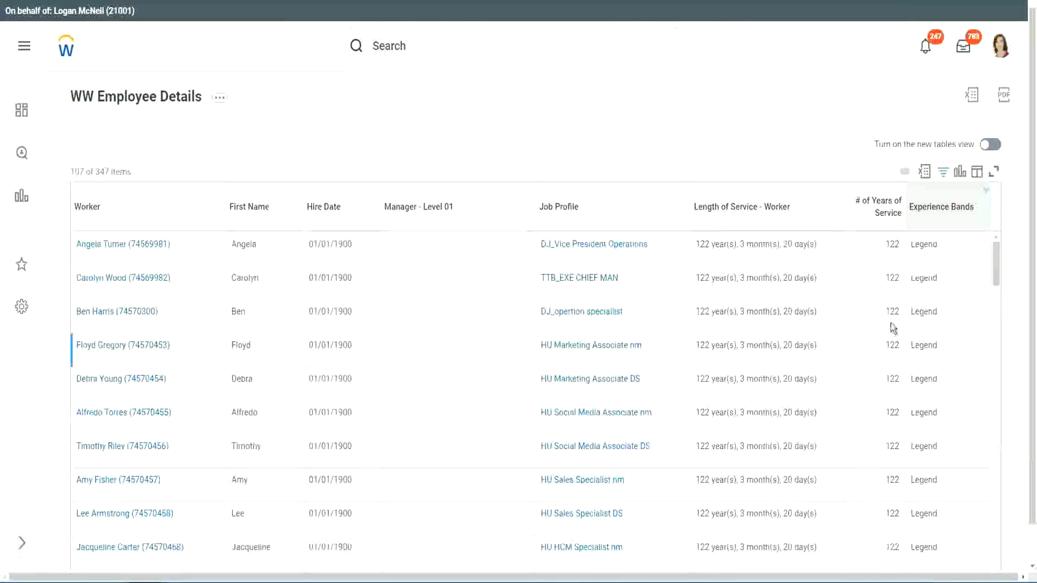
scroll(890, 325, "down", 10)
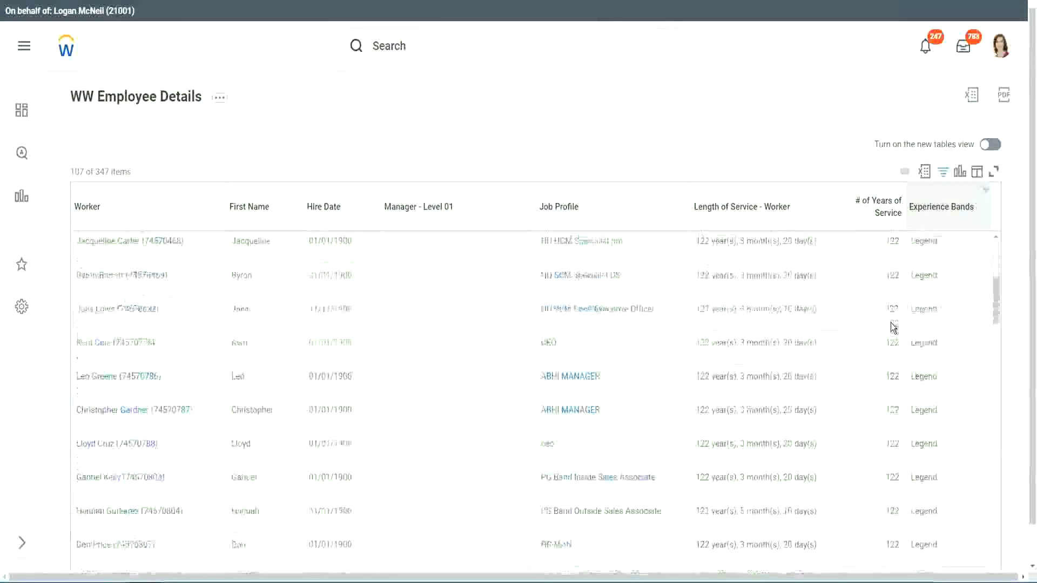
scroll(890, 322, "down", 3)
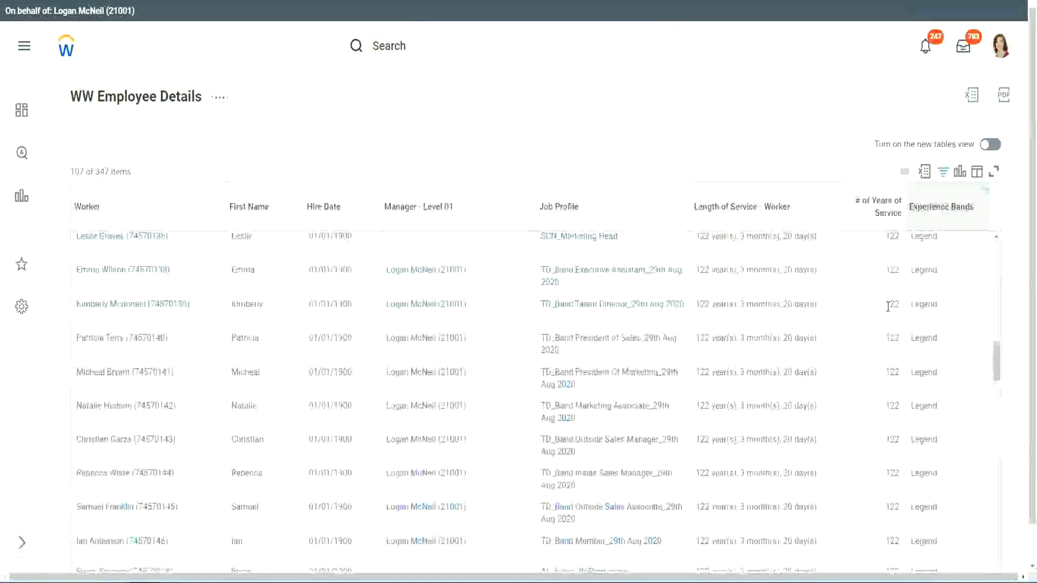
scroll(889, 306, "down", 5)
scroll(889, 306, "down", 5)
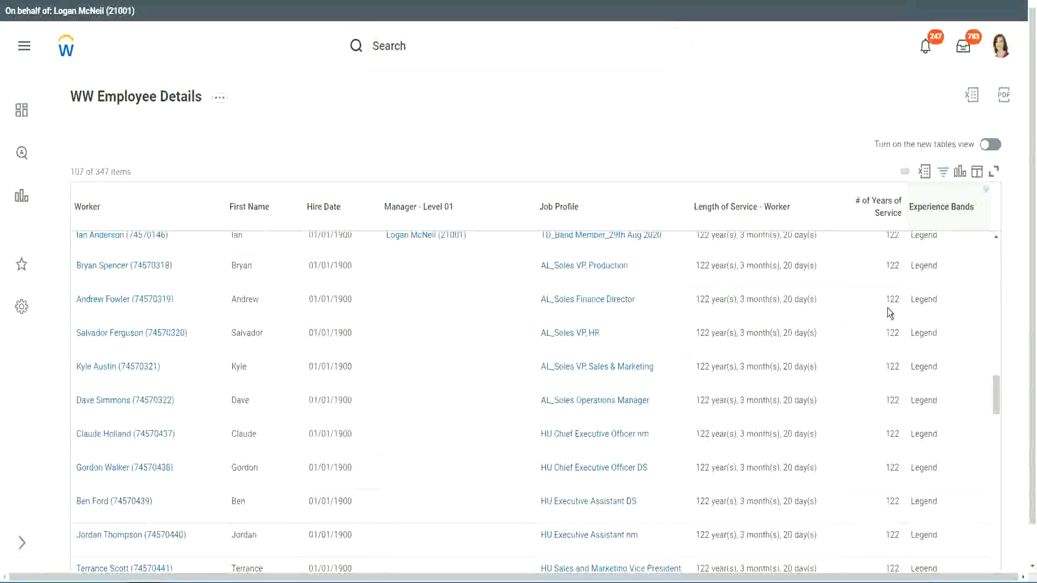
- Point out Shirley Morrison's 1900 hire year and Kurt Workday's 102 and Nicholas Wood's 122 years of service
double_click(343, 425)
scroll(881, 406, "down", 3)
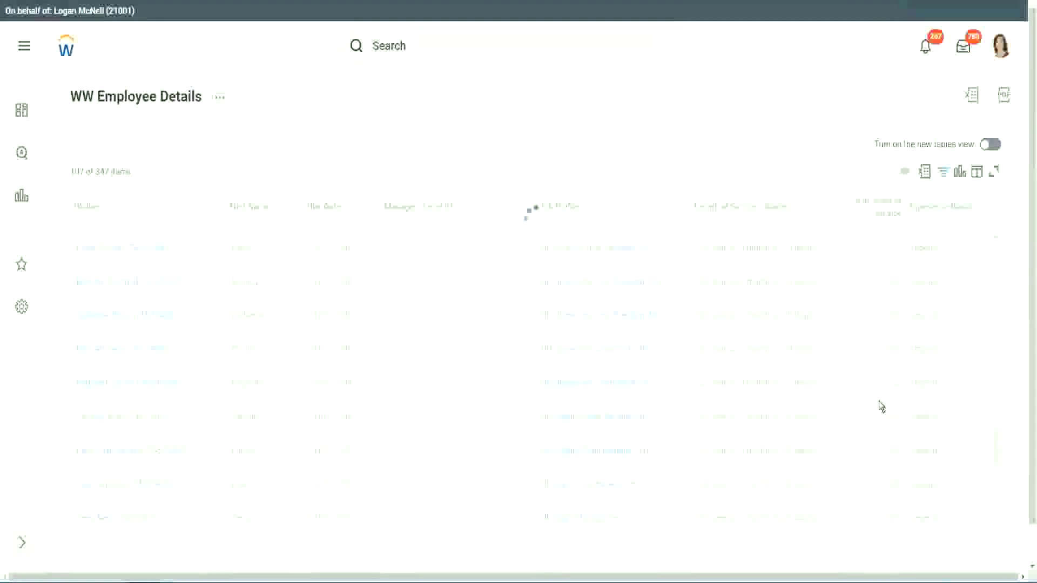
scroll(881, 406, "down", 3)
scroll(881, 406, "down", 3)
scroll(881, 406, "down", 3)
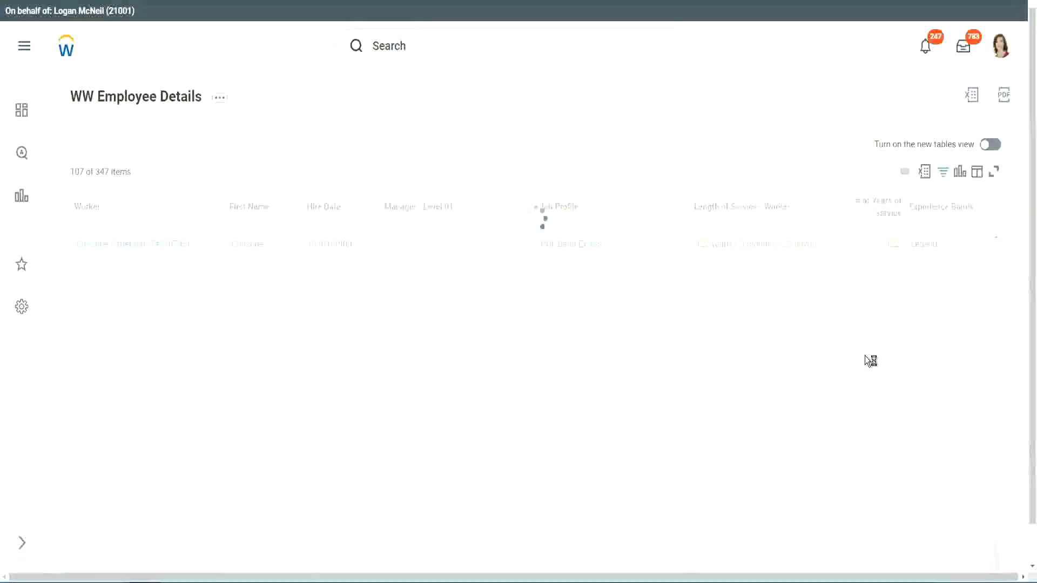
scroll(865, 361, "down", 1)
scroll(864, 361, "down", 2)
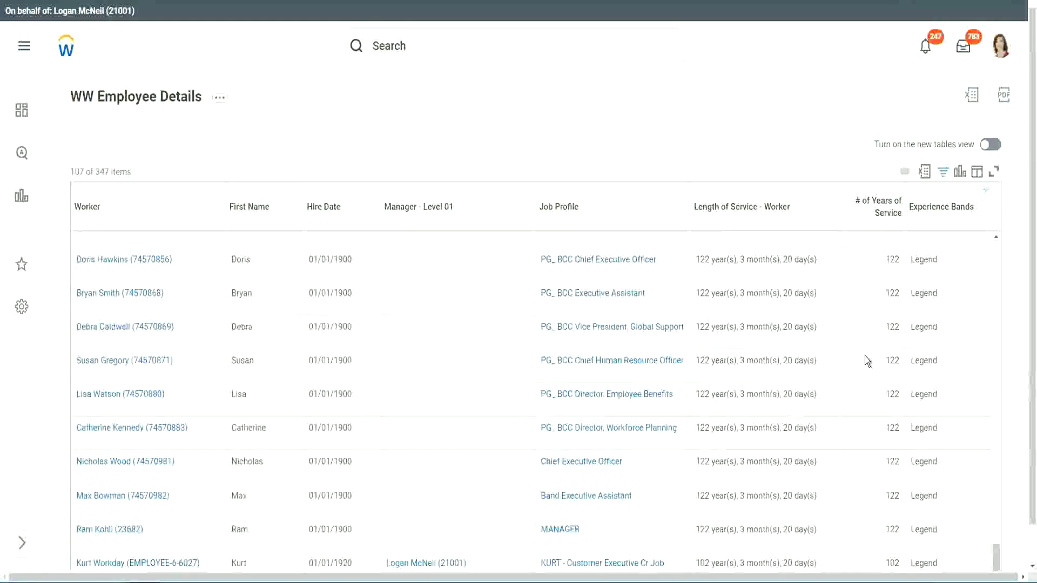
left_click(879, 539)
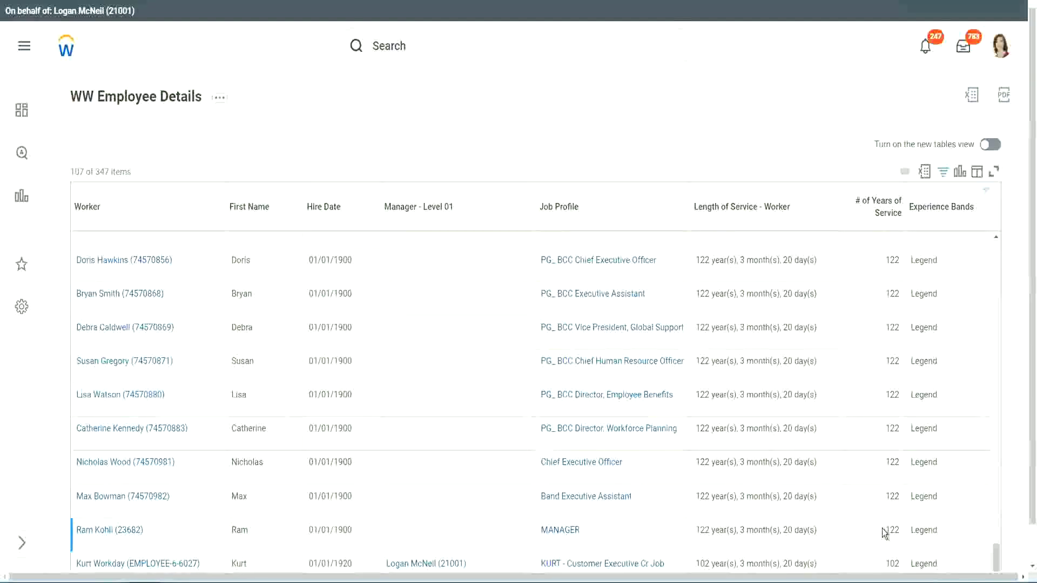
double_click(891, 562)
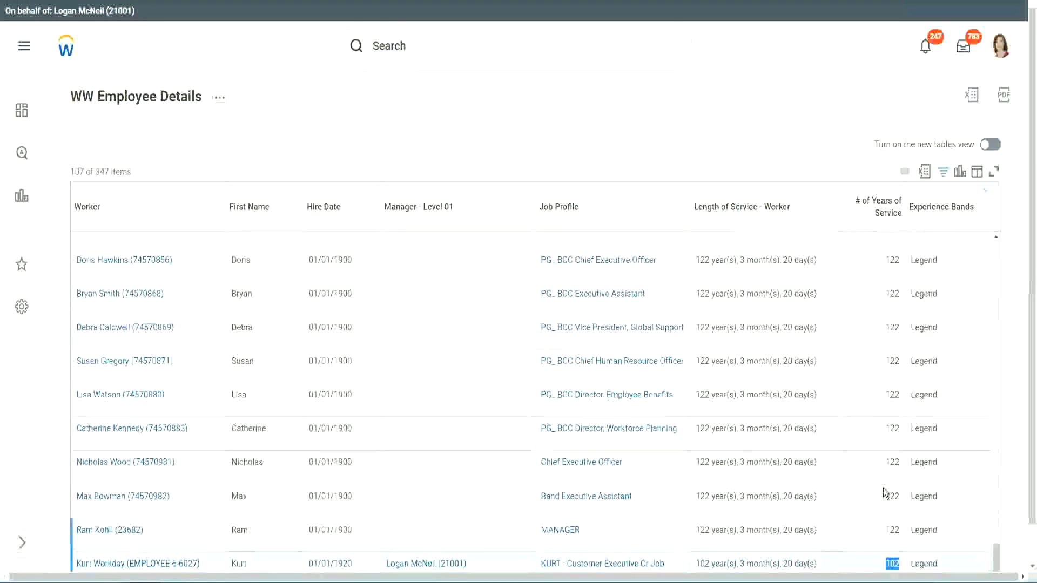
double_click(892, 462)
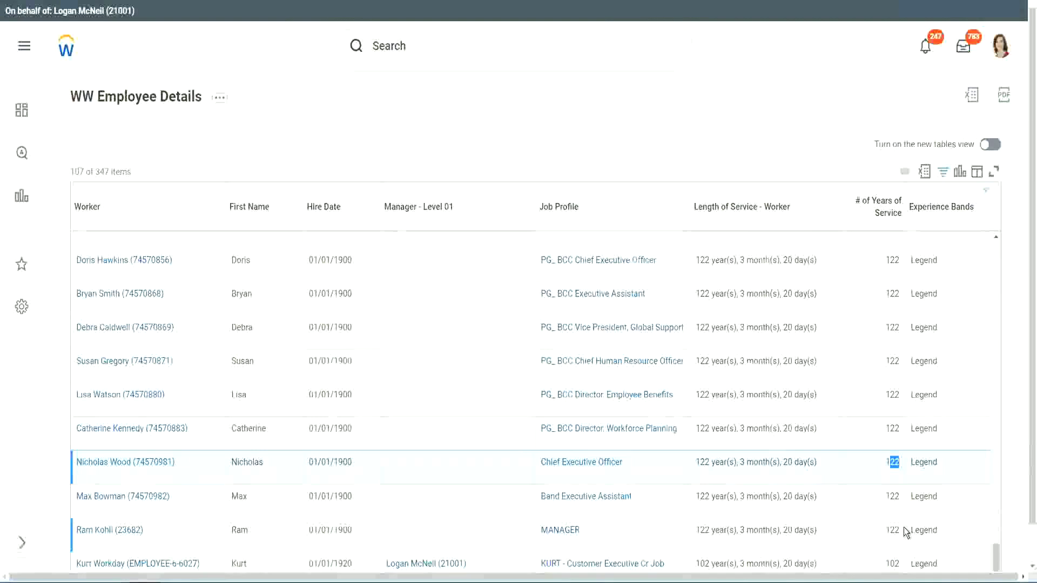
left_click(871, 430)
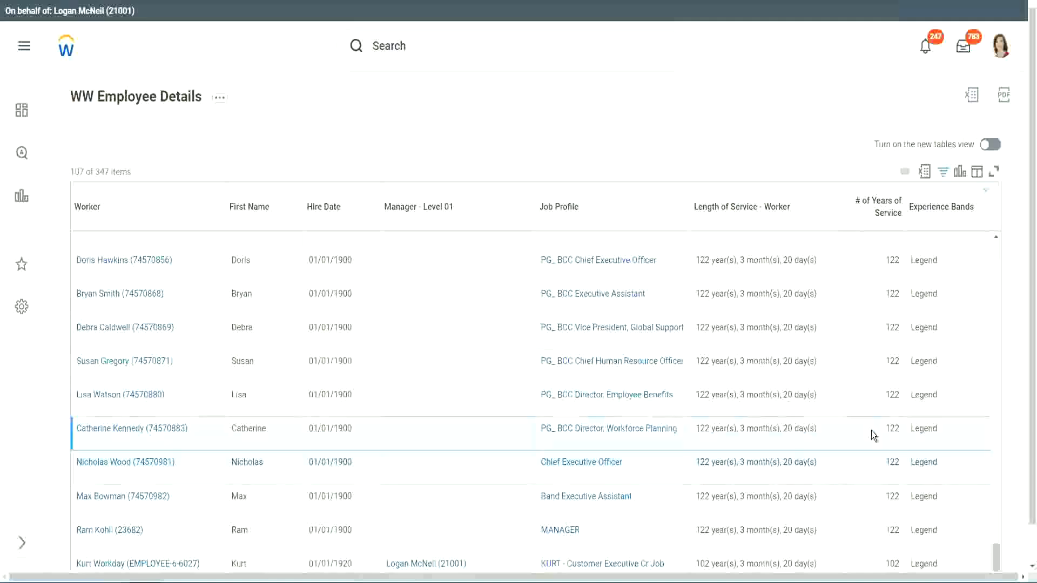
left_click(873, 362)
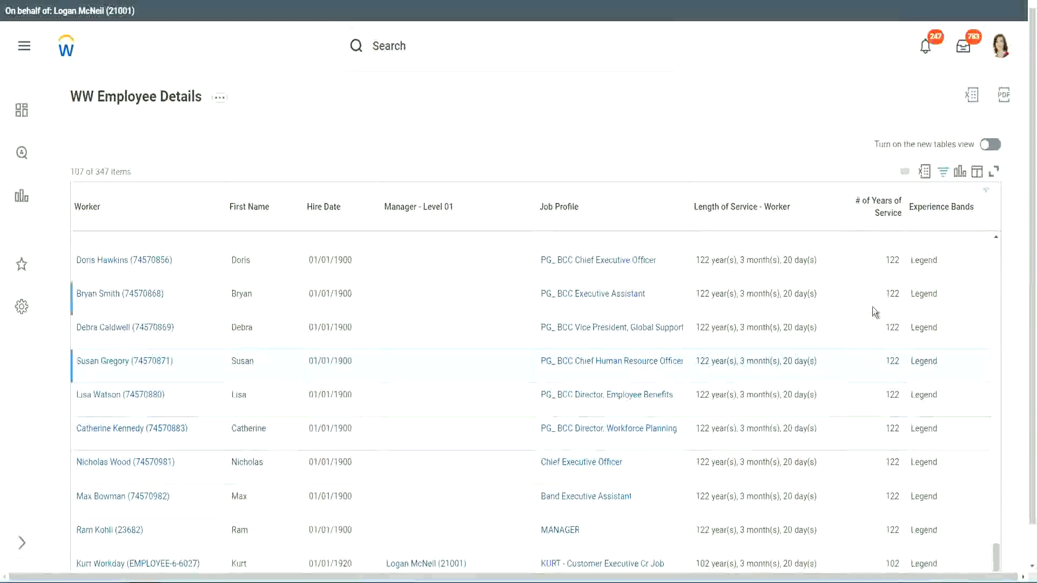
- Replace the Experience Bands filter value Legend with Experienced, leaving 82 of 347 workers
left_click(948, 213)
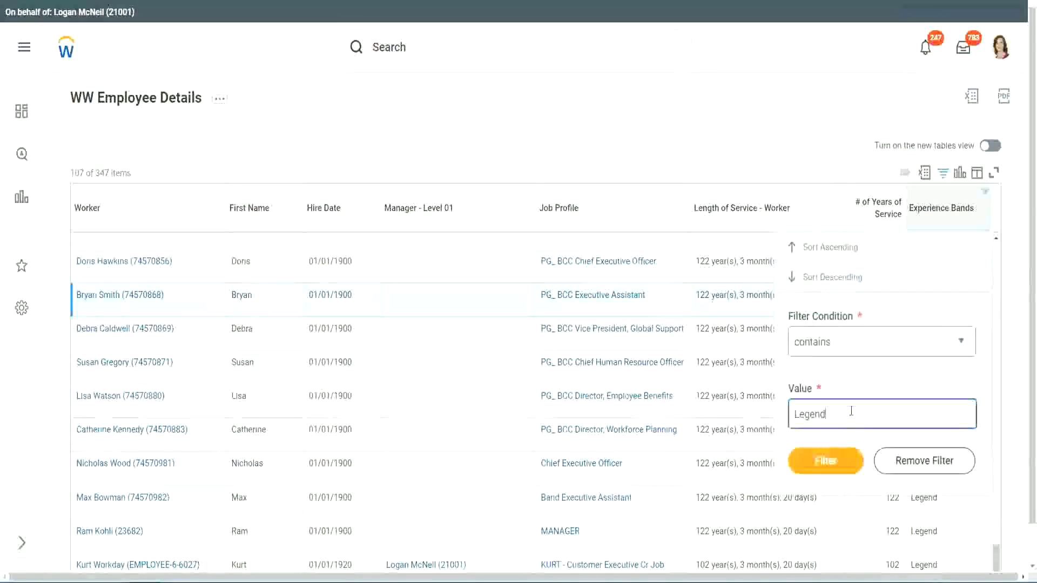
double_click(796, 414)
type("Experienced")
left_click(831, 462)
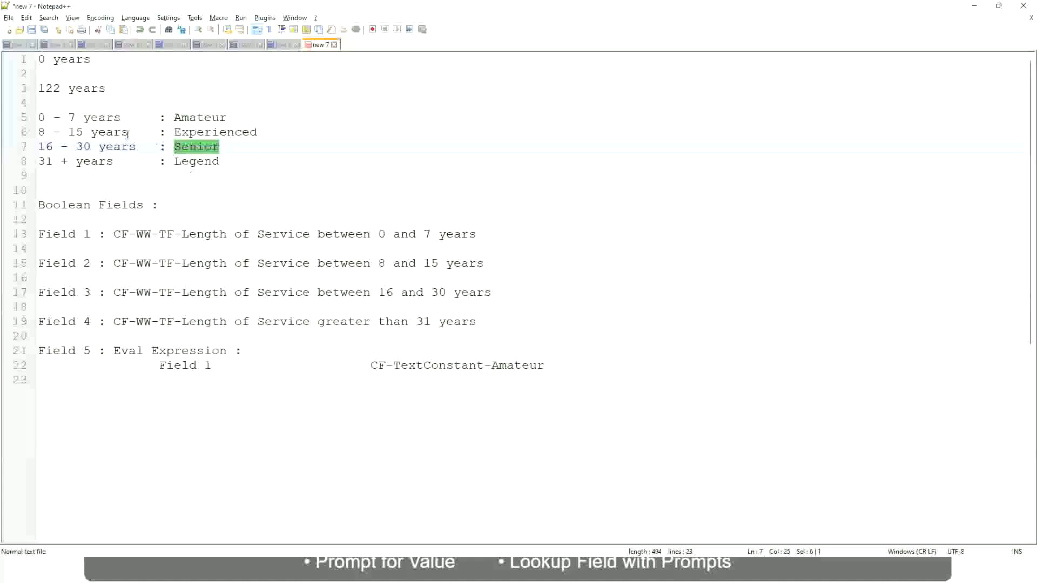
- Mark the 8 - 15 years range that maps to Experienced in the Notepad++ band notes
left_click(128, 135)
left_click_drag(45, 132, 89, 132)
left_click(122, 132)
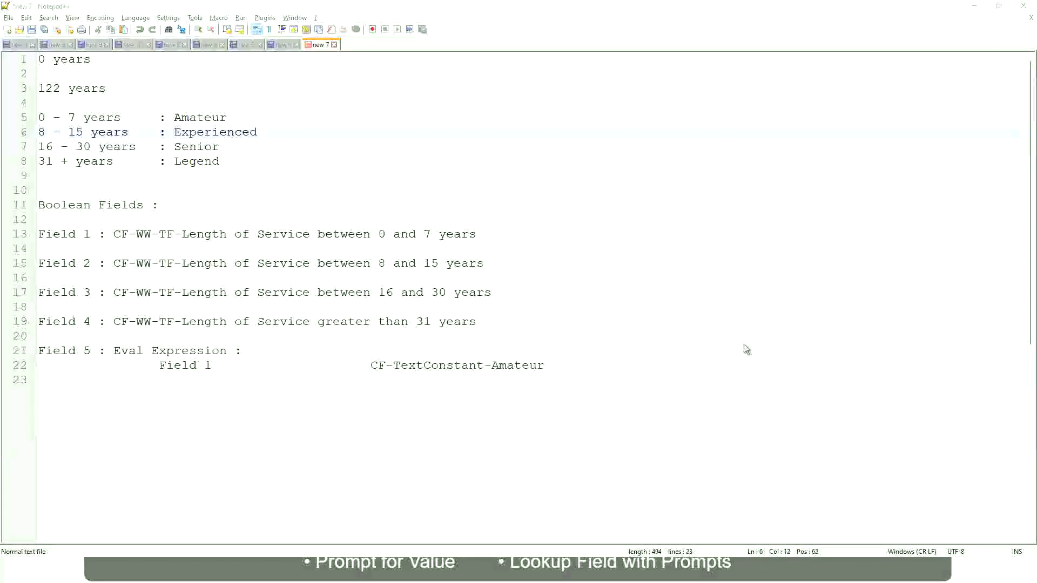
scroll(897, 400, "down", 3)
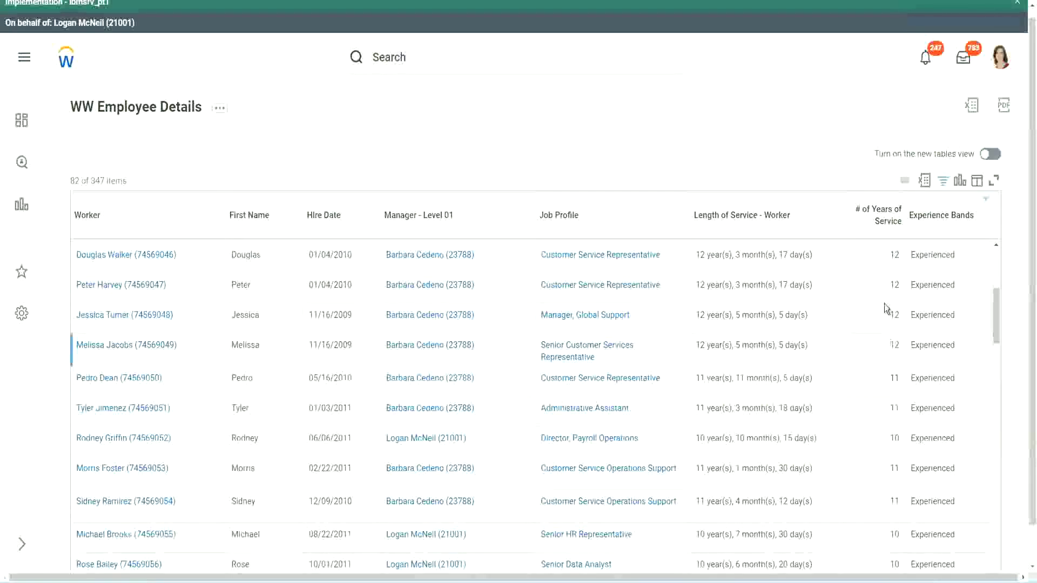
double_click(894, 286)
double_click(920, 286)
scroll(899, 372, "down", 2)
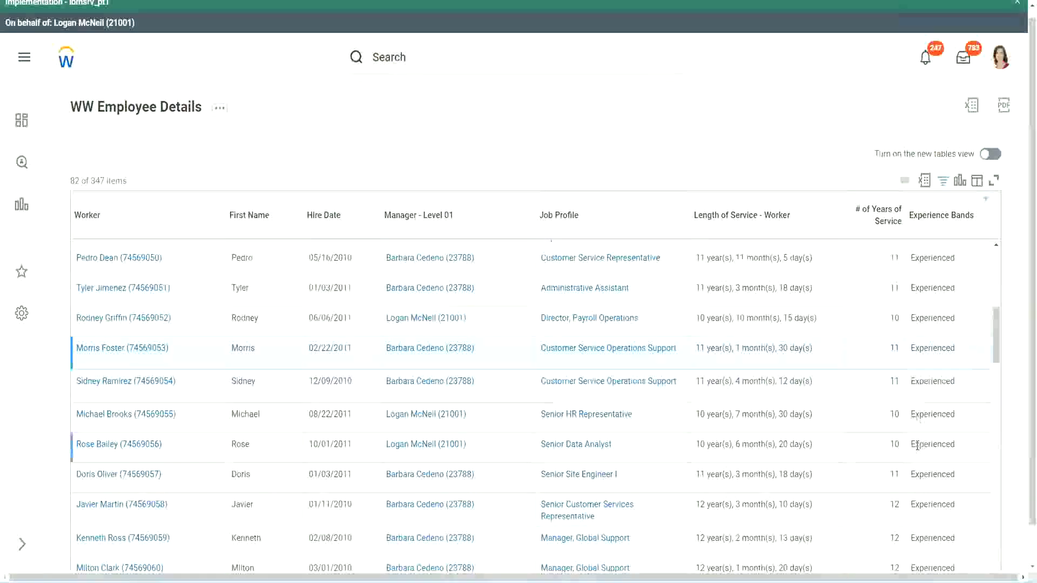
scroll(917, 445, "down", 5)
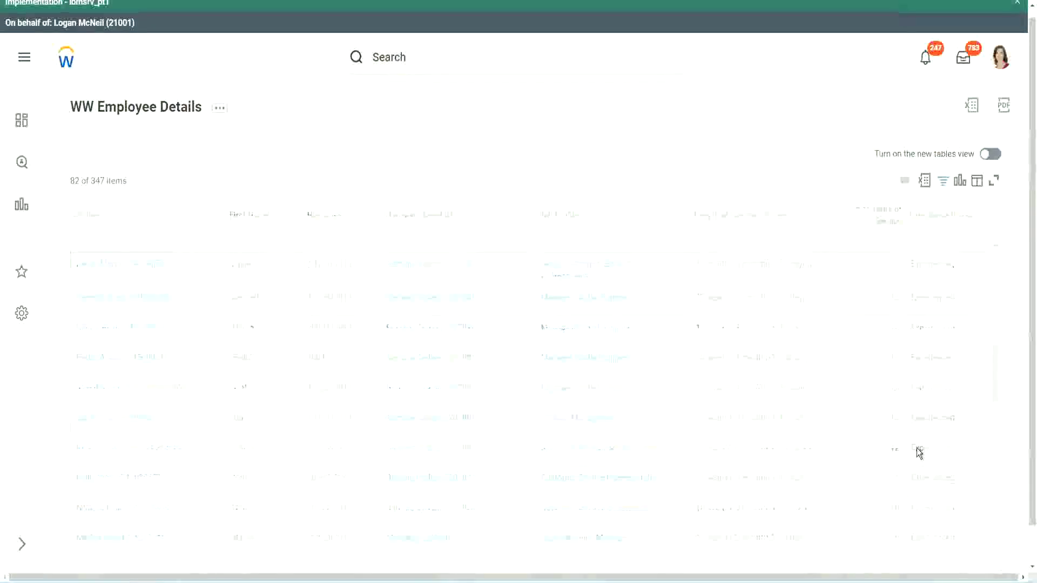